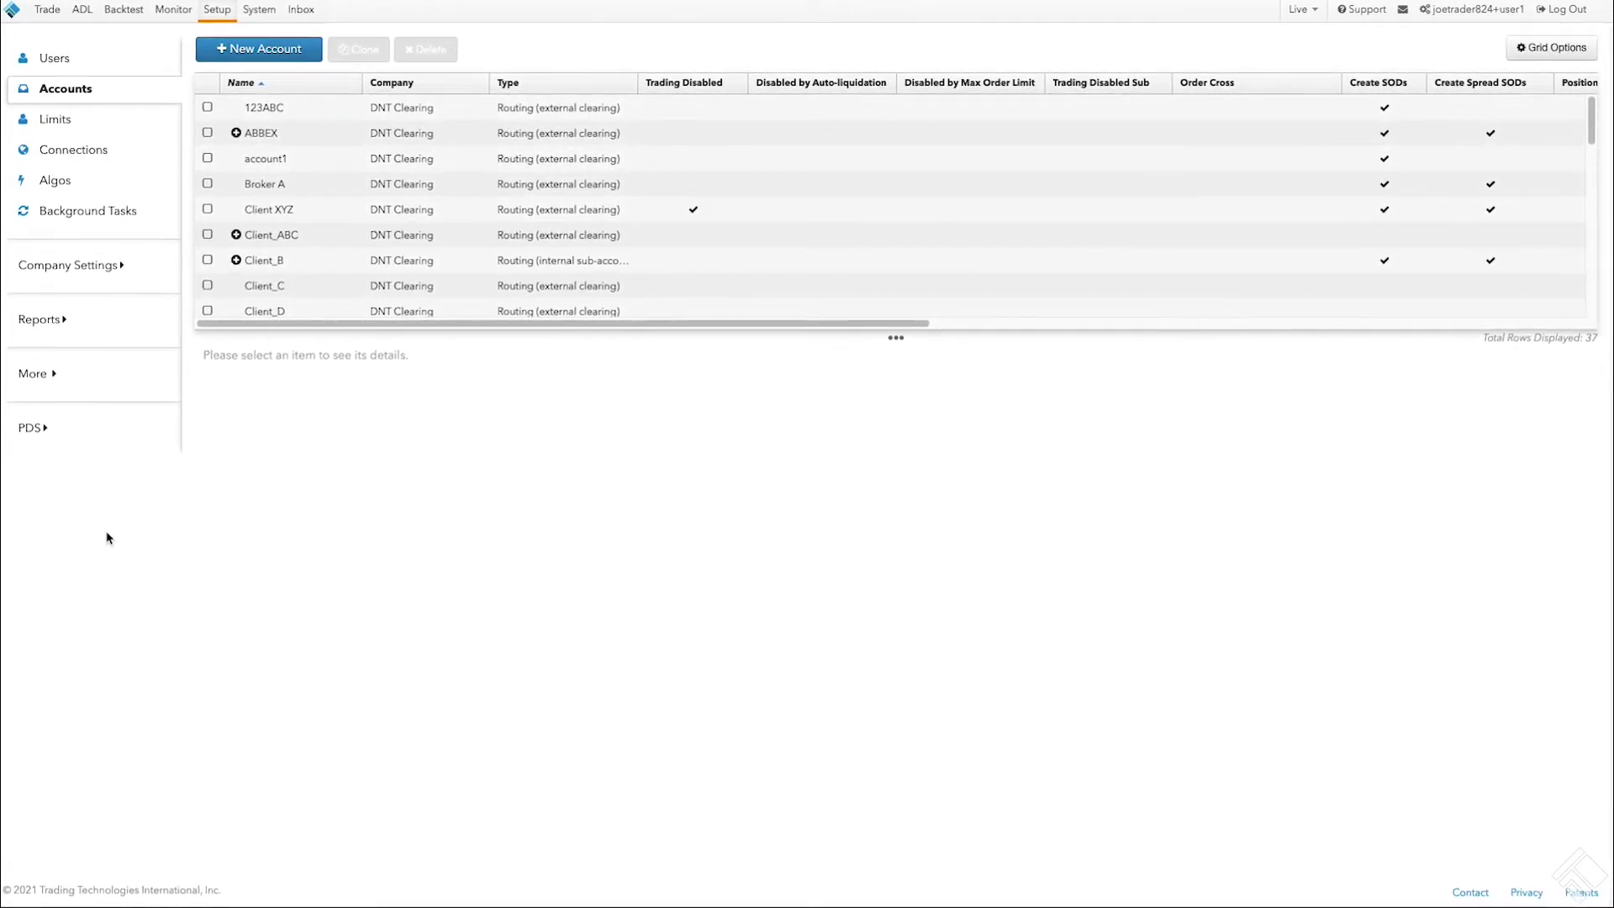
Step: Start a new user from the Users list and mark them as a DNT Clearing employee
left_click(88, 66)
left_click(300, 49)
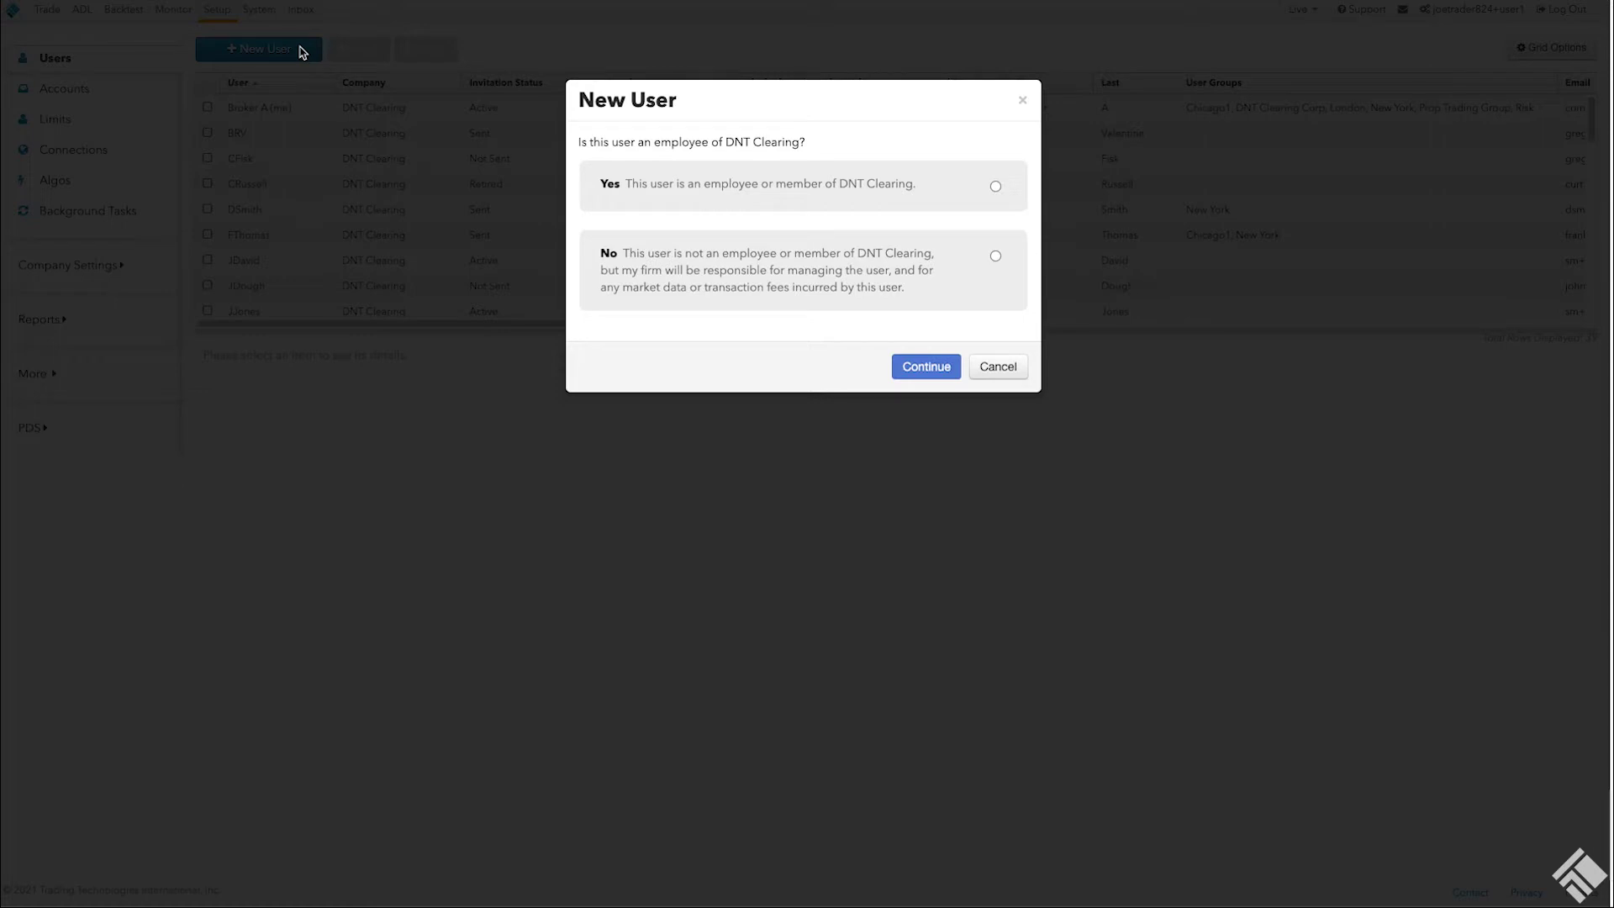
left_click(953, 196)
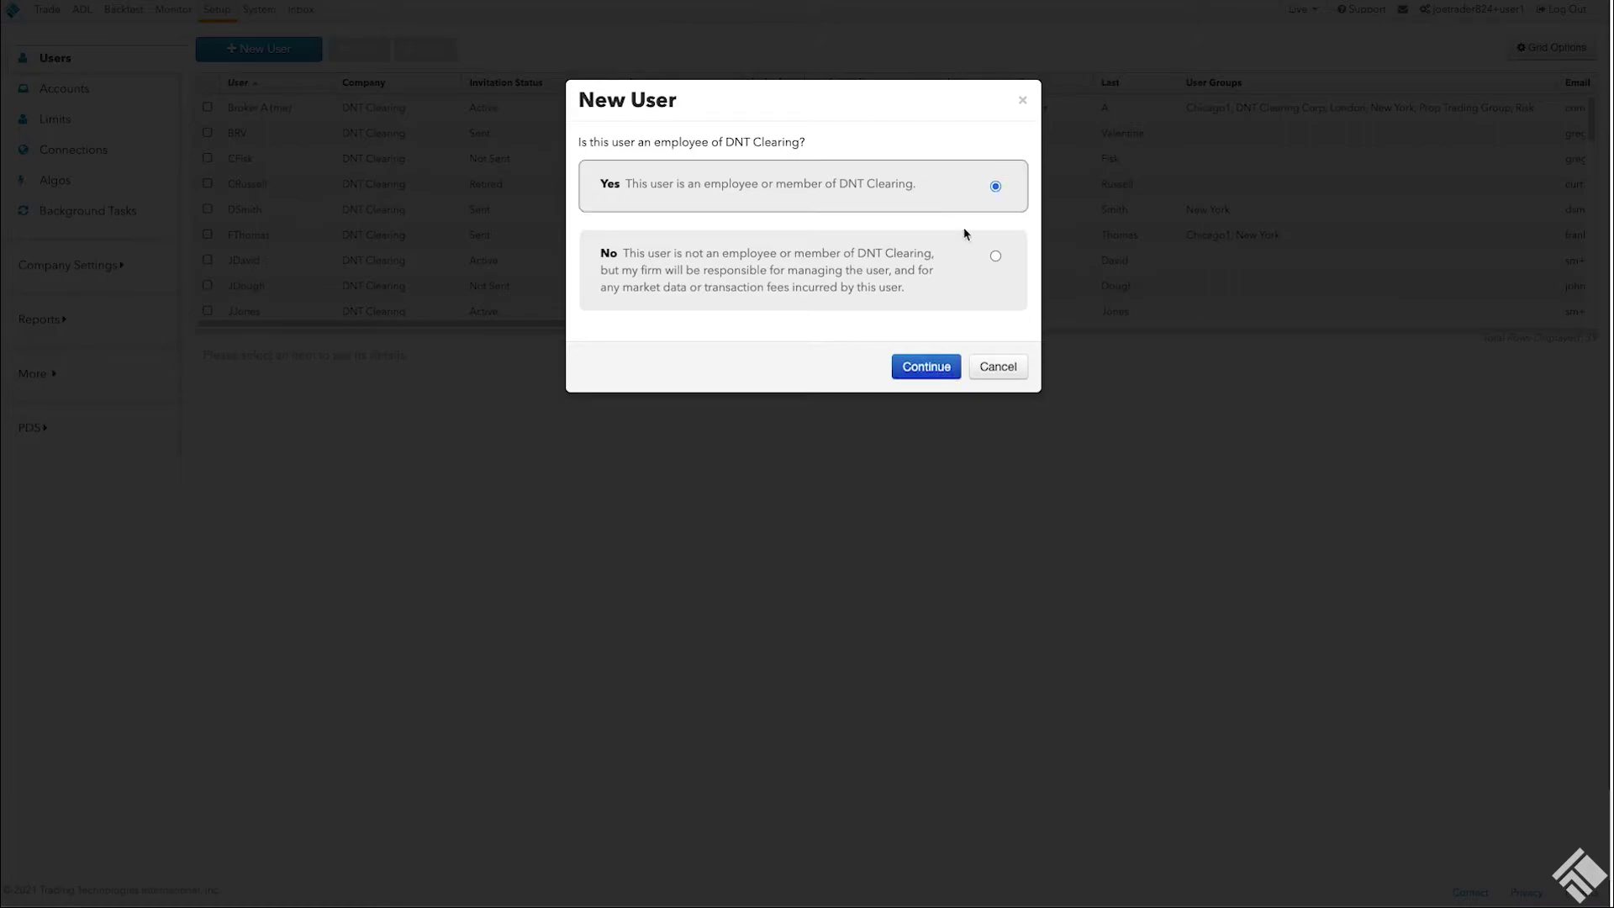
Step: Enter the user's first and last name, append -1 to the username, and fill in the e-mail
left_click(927, 367)
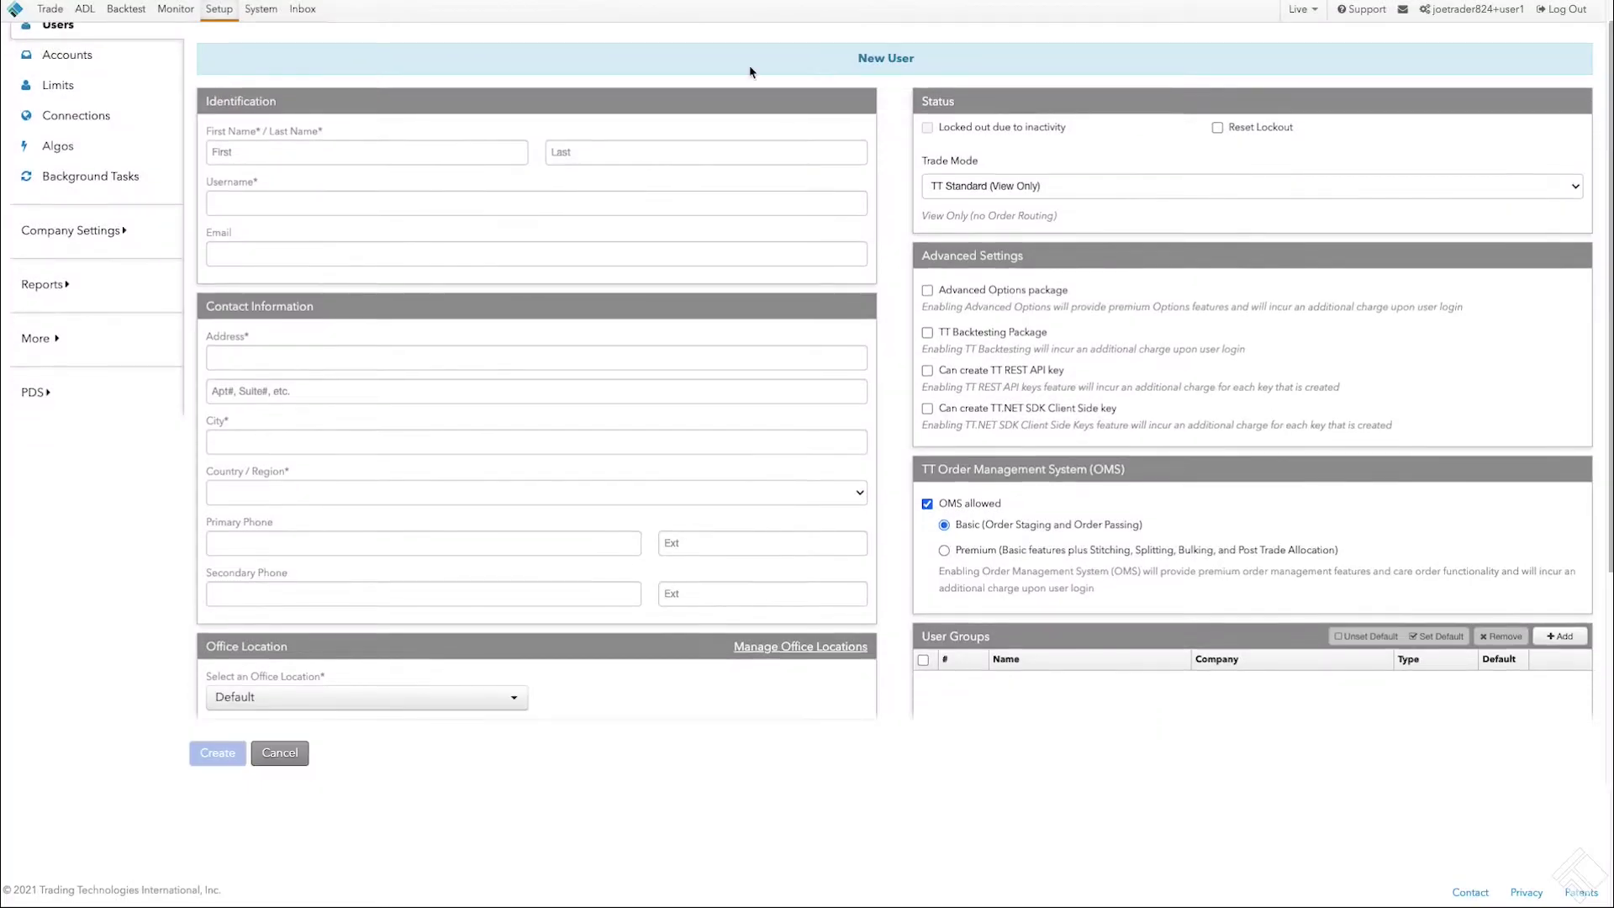
left_click(327, 147)
type("Joe")
key("Tab")
type("Tr")
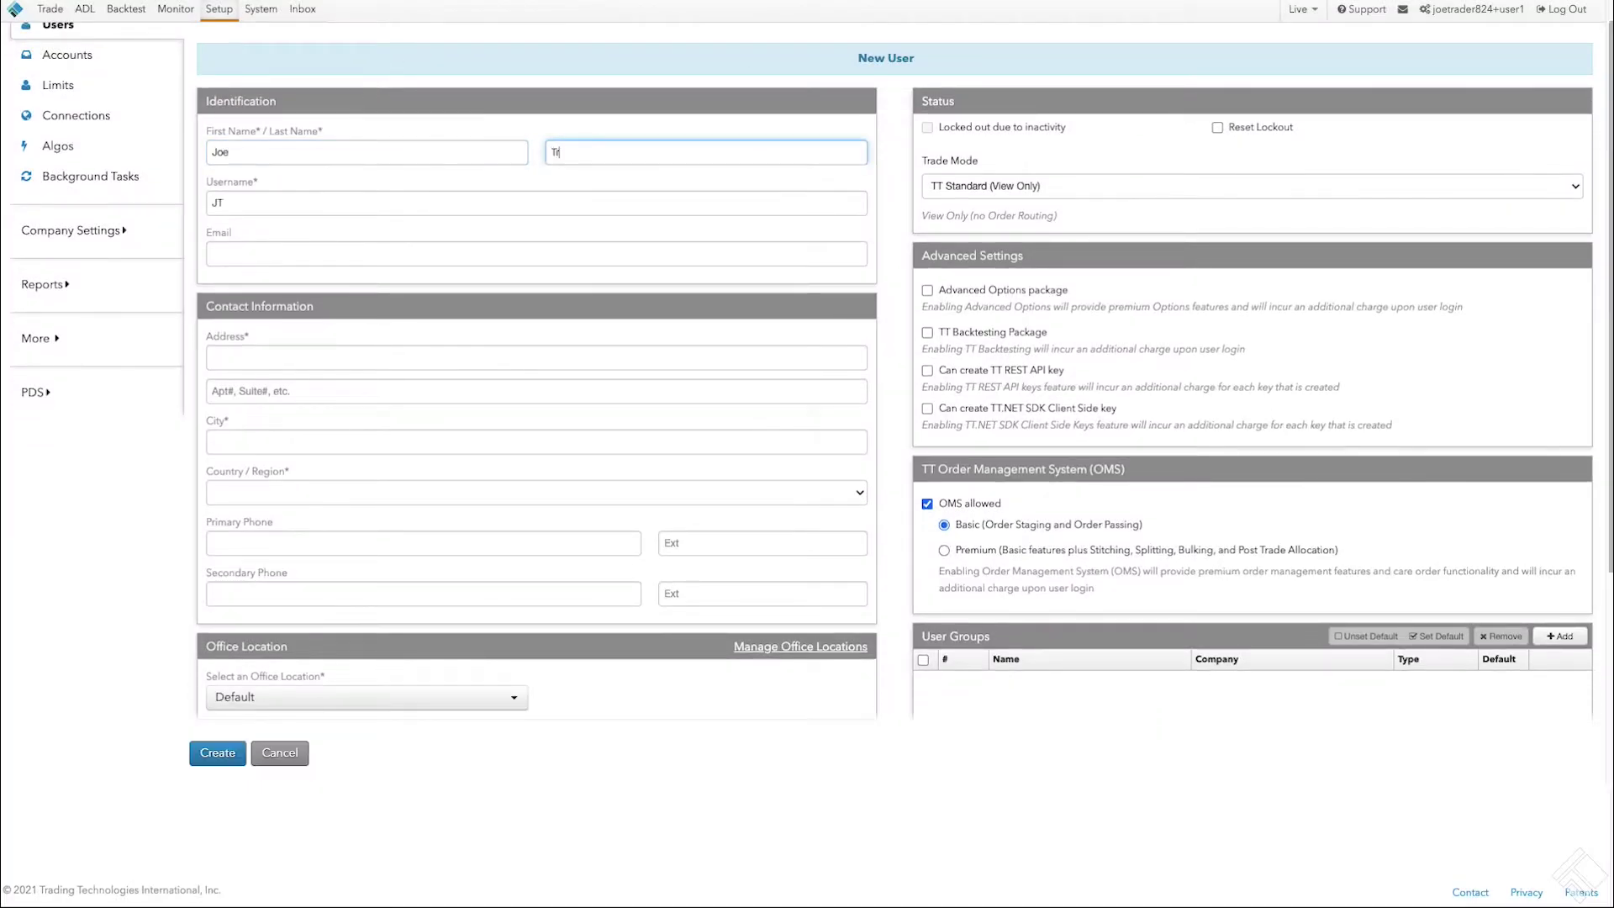
type("ader")
left_click(303, 199)
type("-1")
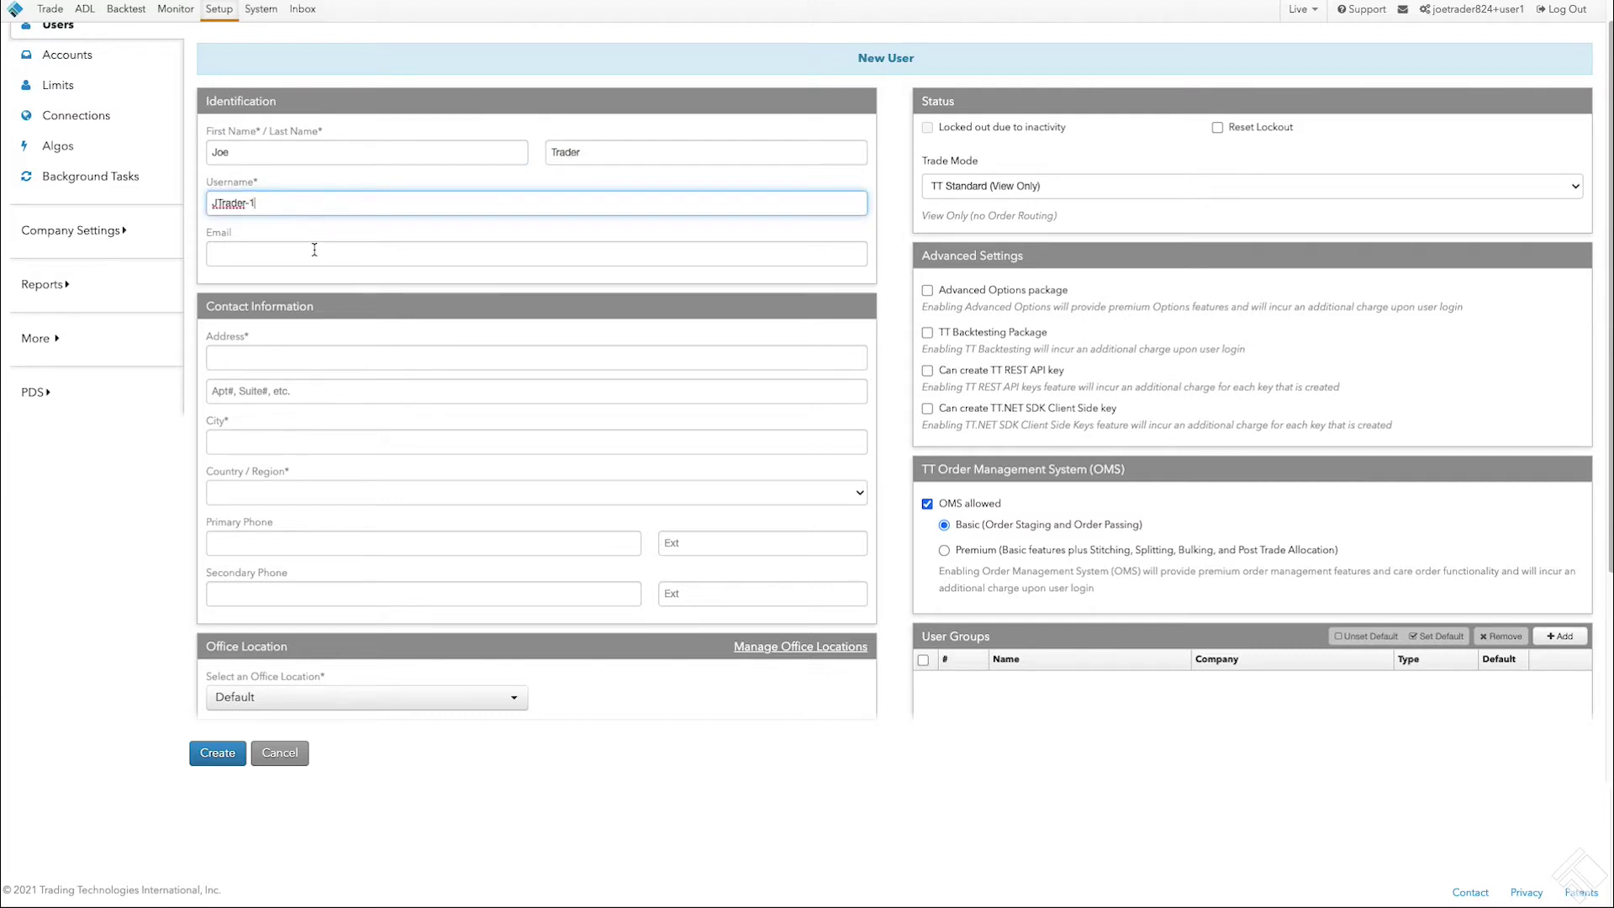
left_click(315, 249)
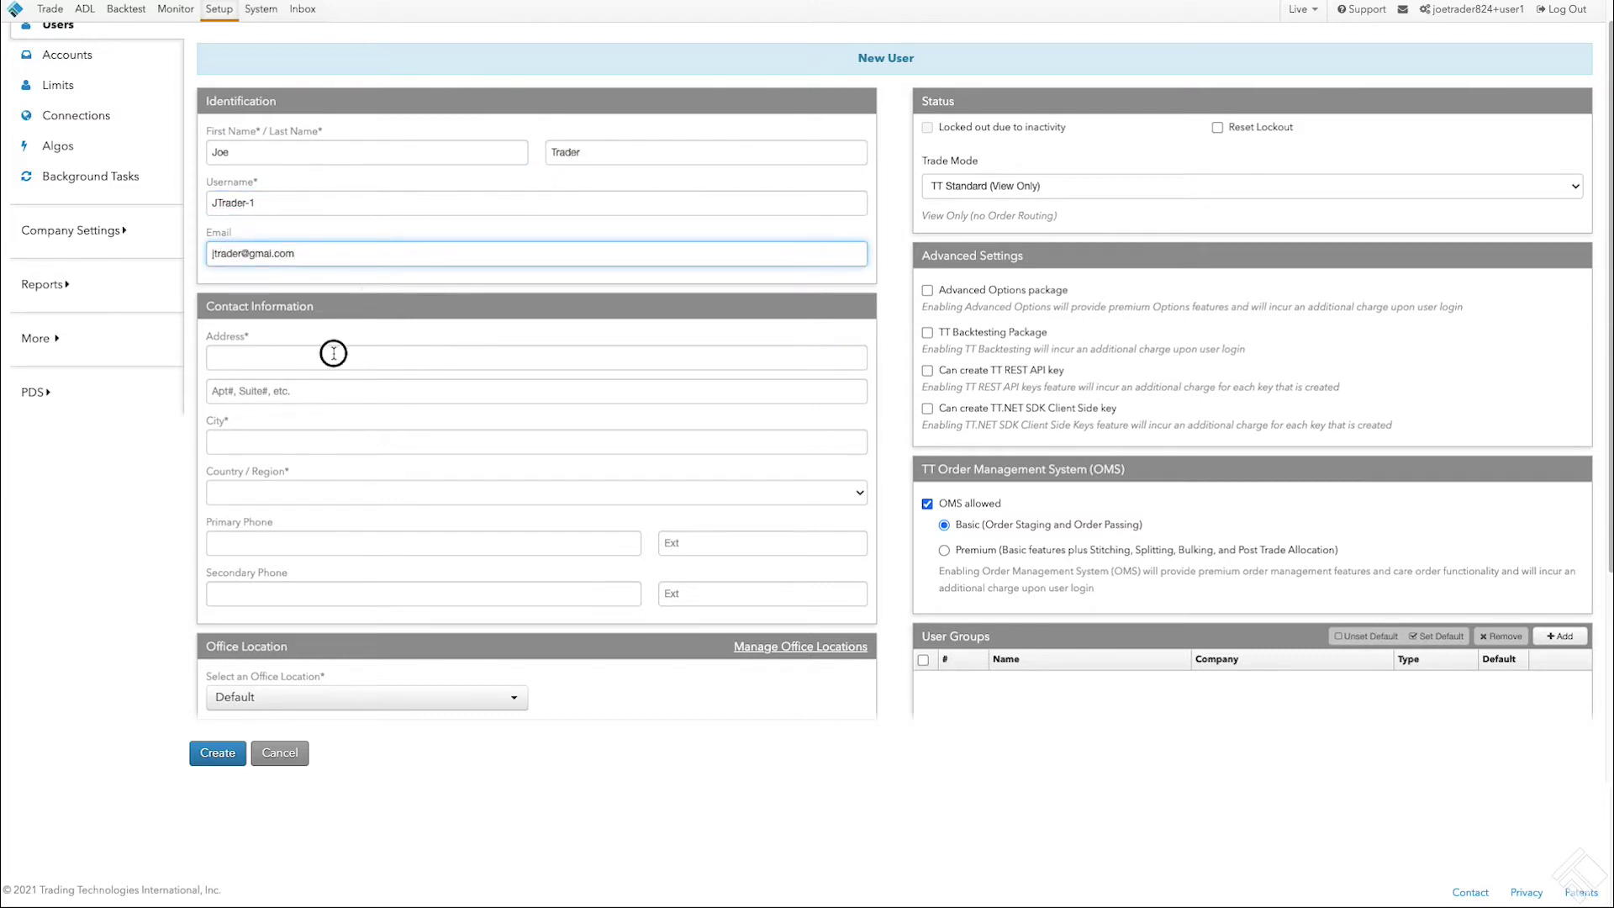
Step: Fill in the street address, city, United States, Illinois, zip code and primary phone number
left_click(334, 353)
type("123 Main St")
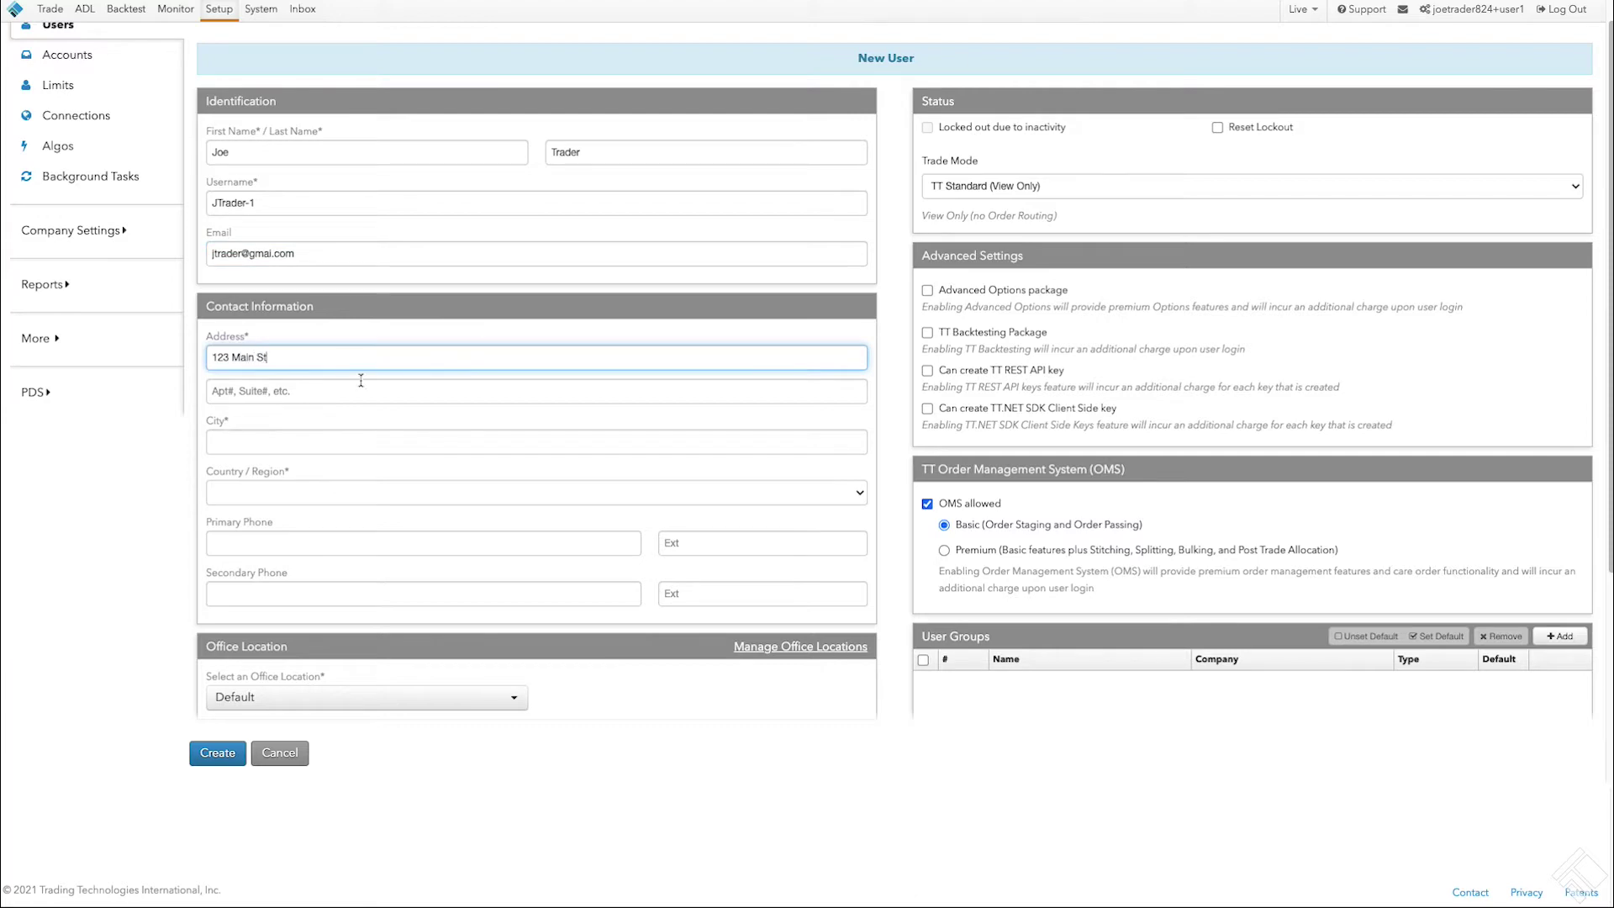
left_click(358, 442)
type("Chicago")
key("Tab")
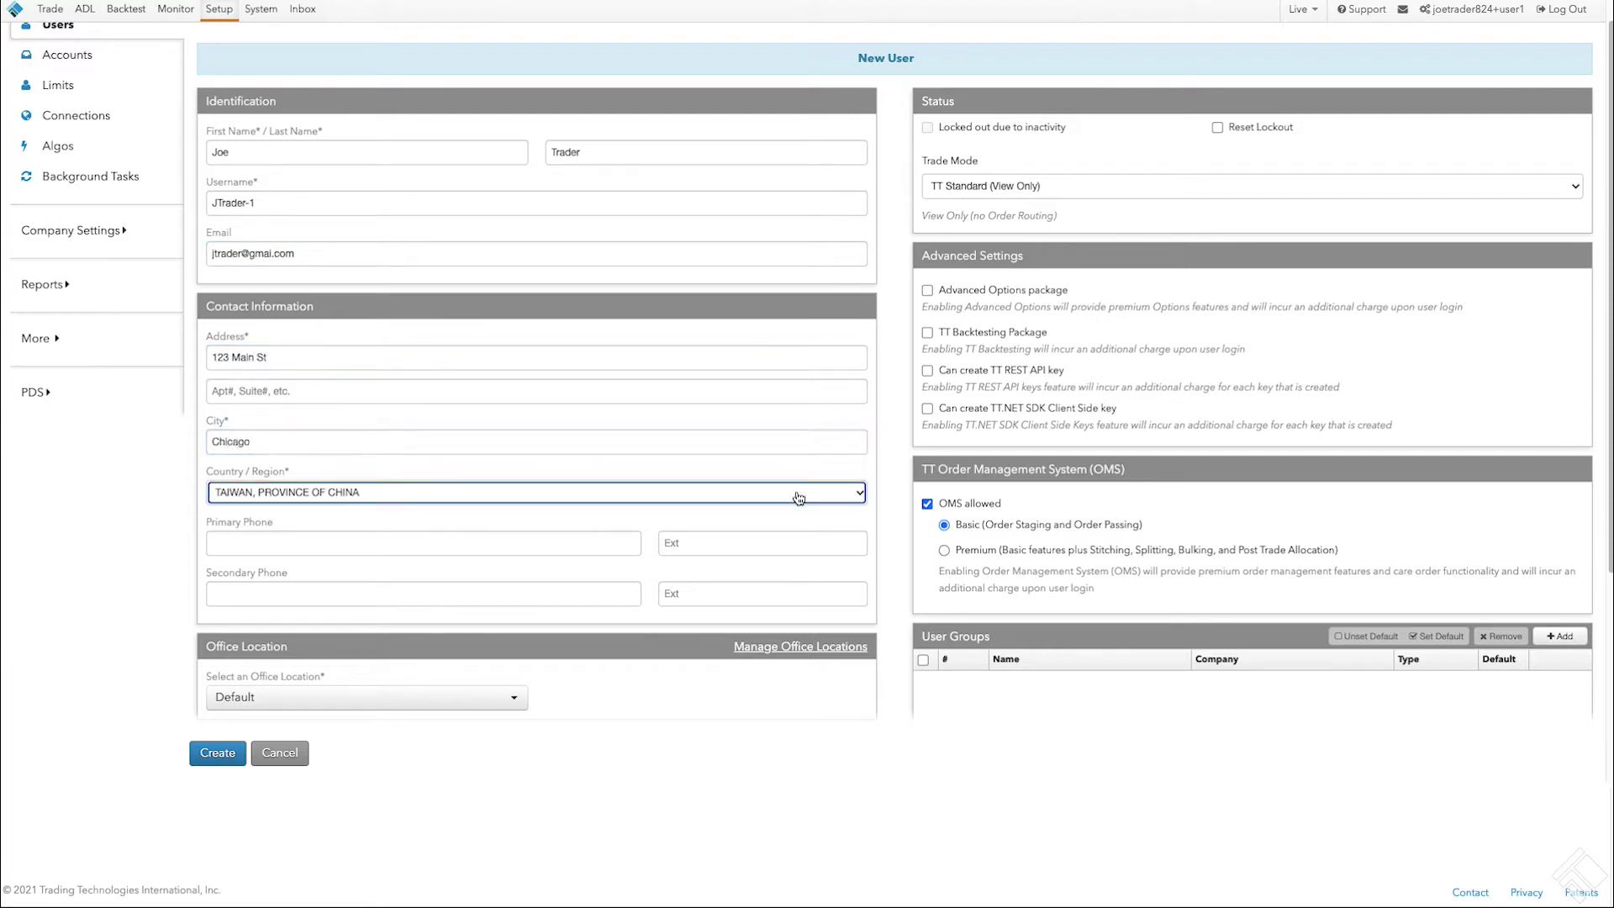
left_click(793, 493)
left_click(481, 752)
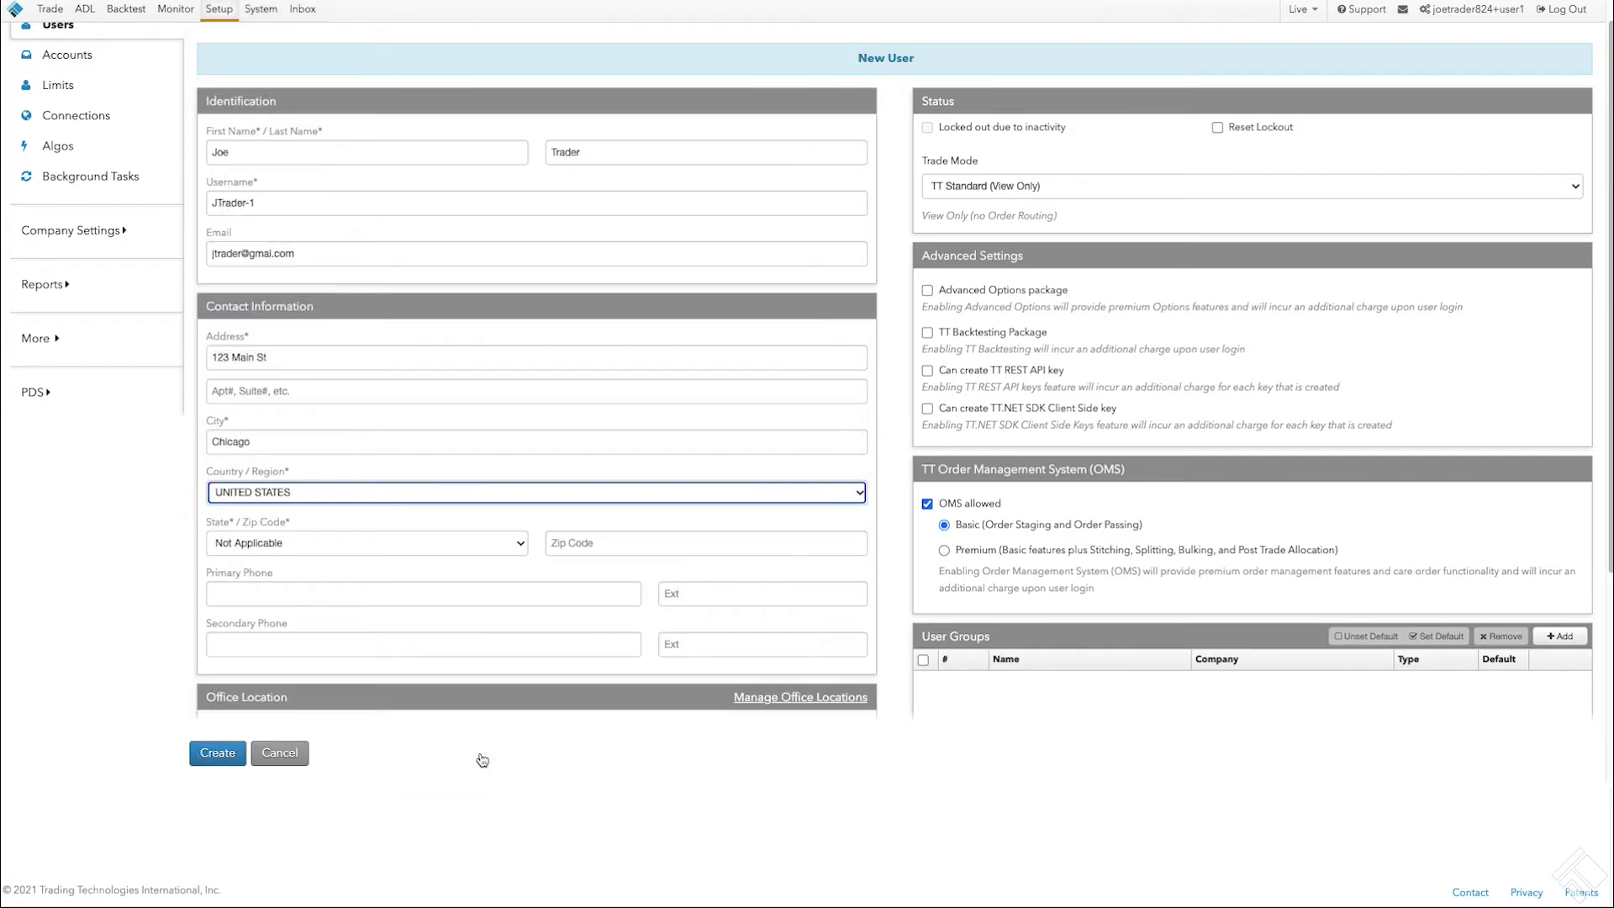
left_click(476, 542)
left_click(363, 730)
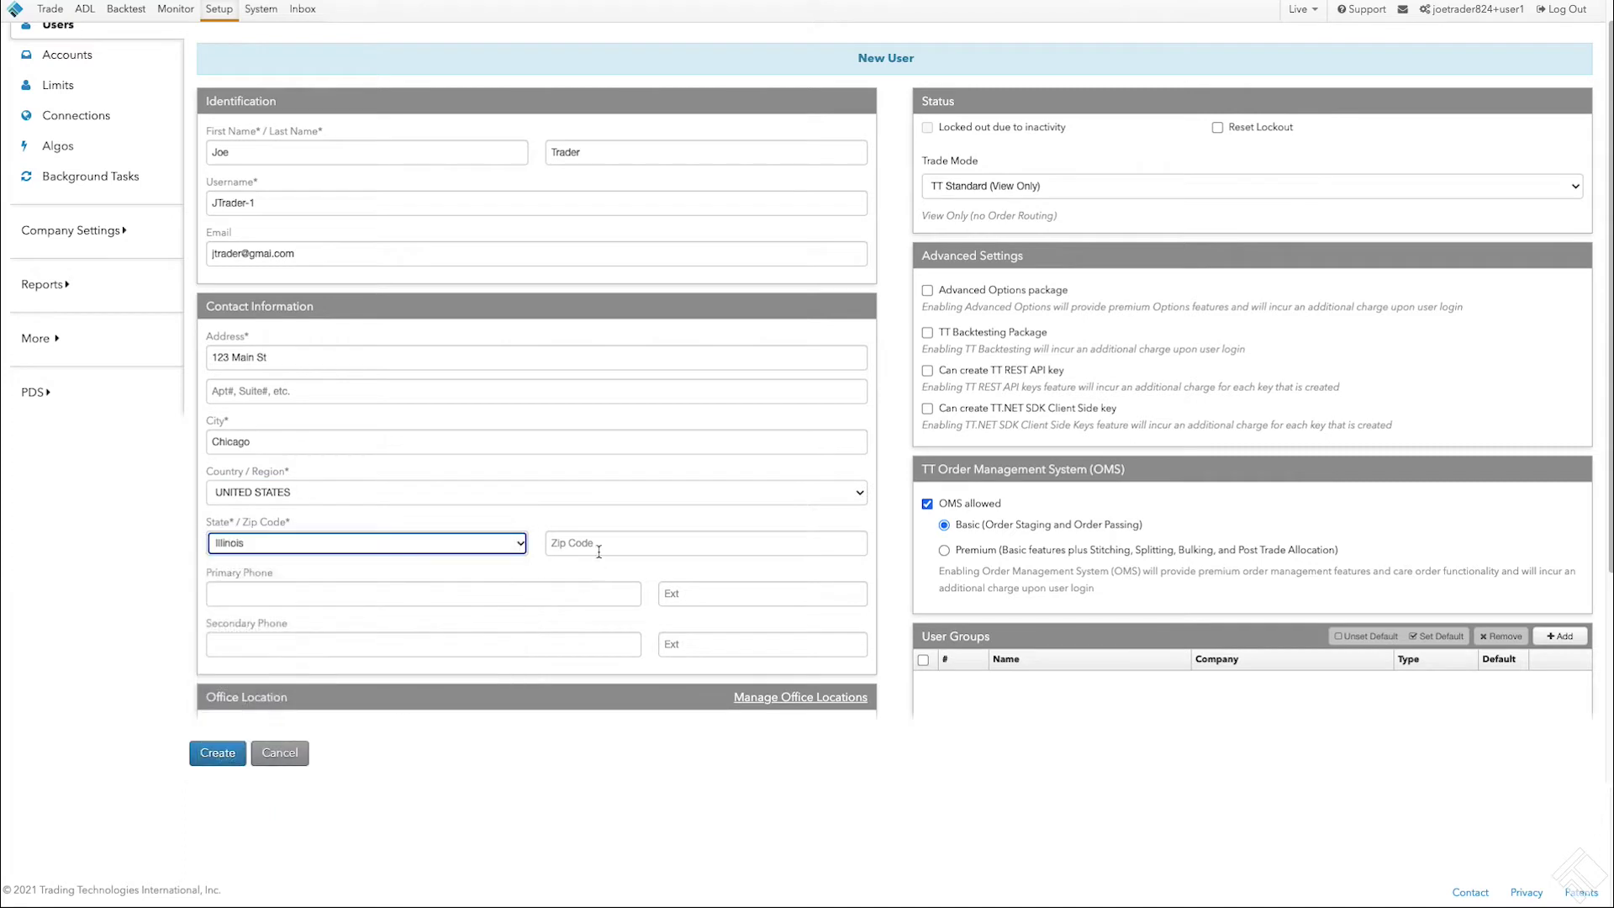
key("Tab")
type("60606")
left_click(516, 592)
type("312-555-1")
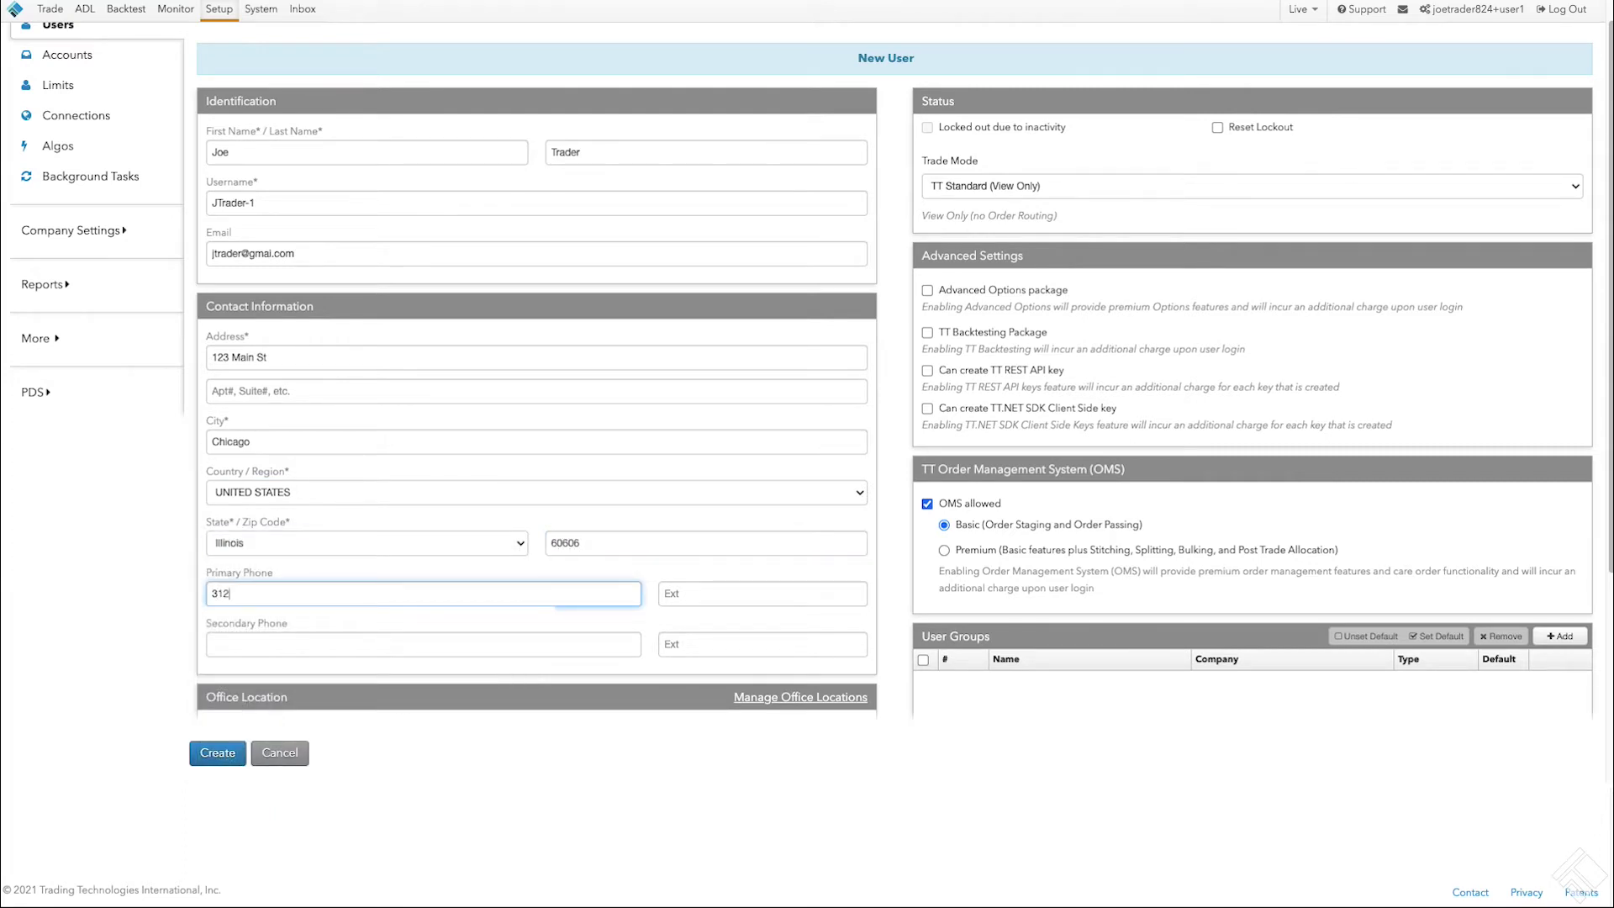
type("212")
Step: Set the user's trade mode to TT Pro
scroll(555, 592, "down", 3)
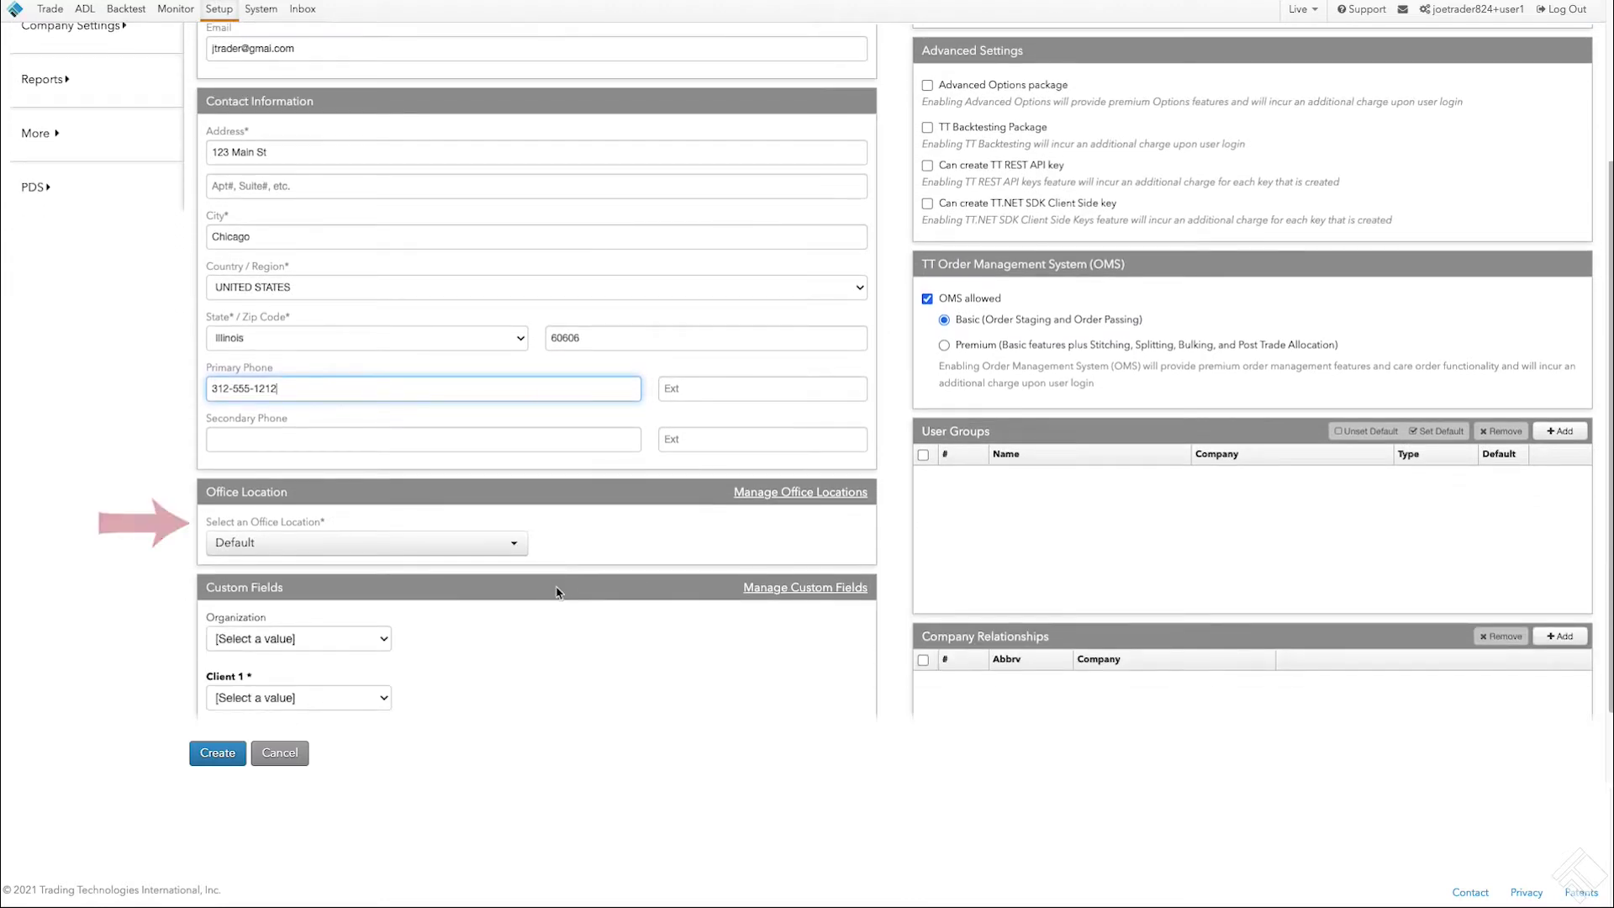
scroll(556, 592, "down", 2)
scroll(559, 593, "up", 5)
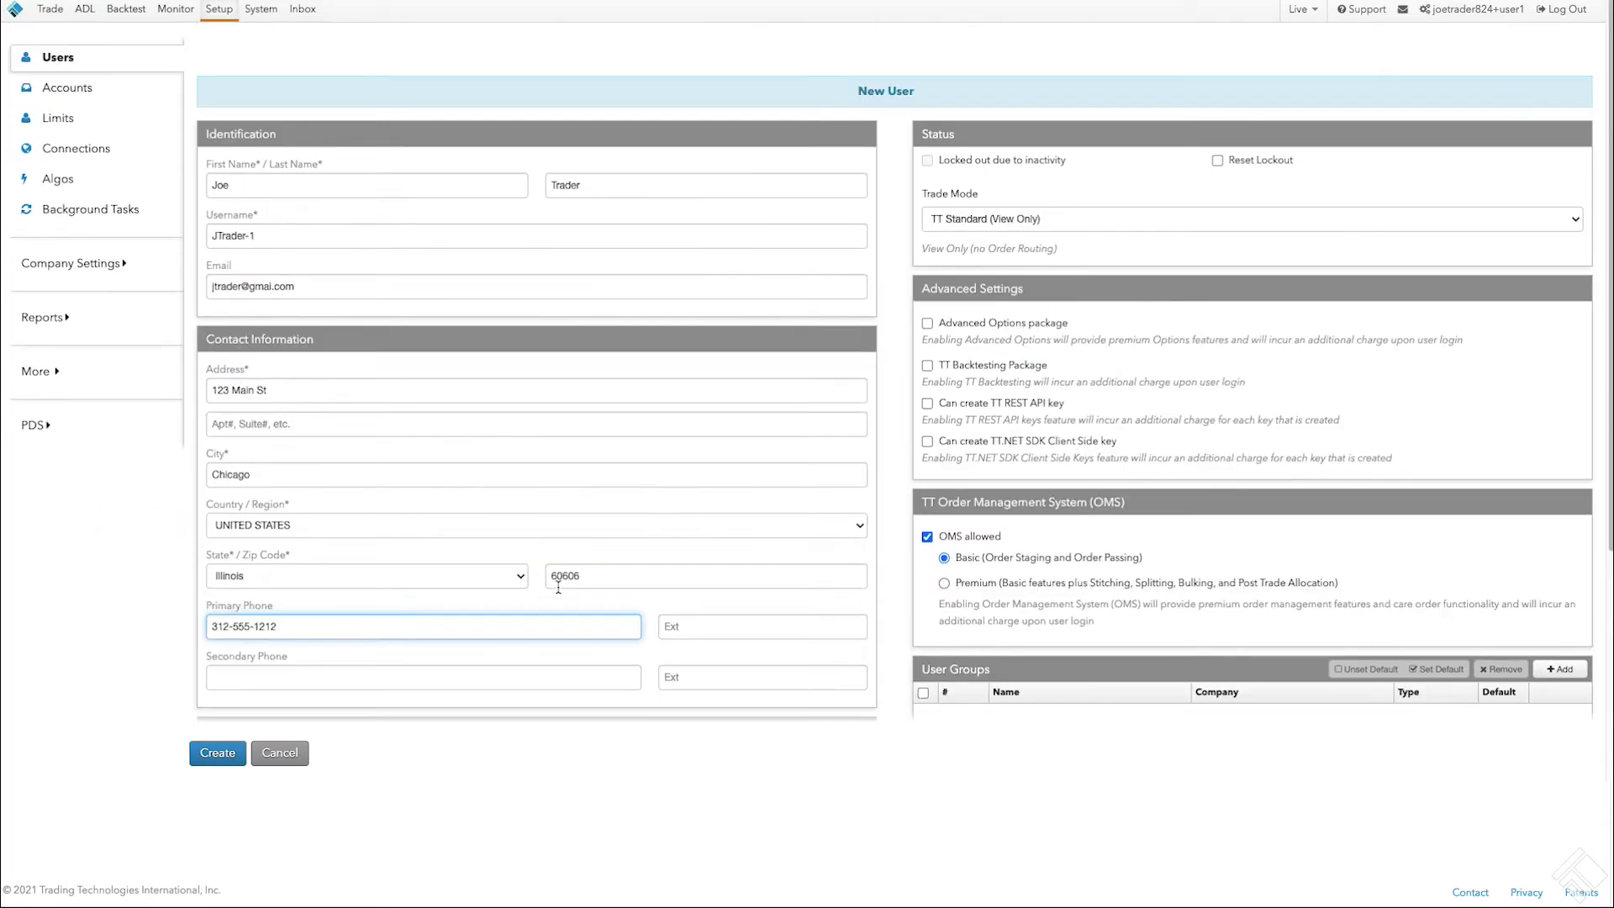
left_click(1150, 220)
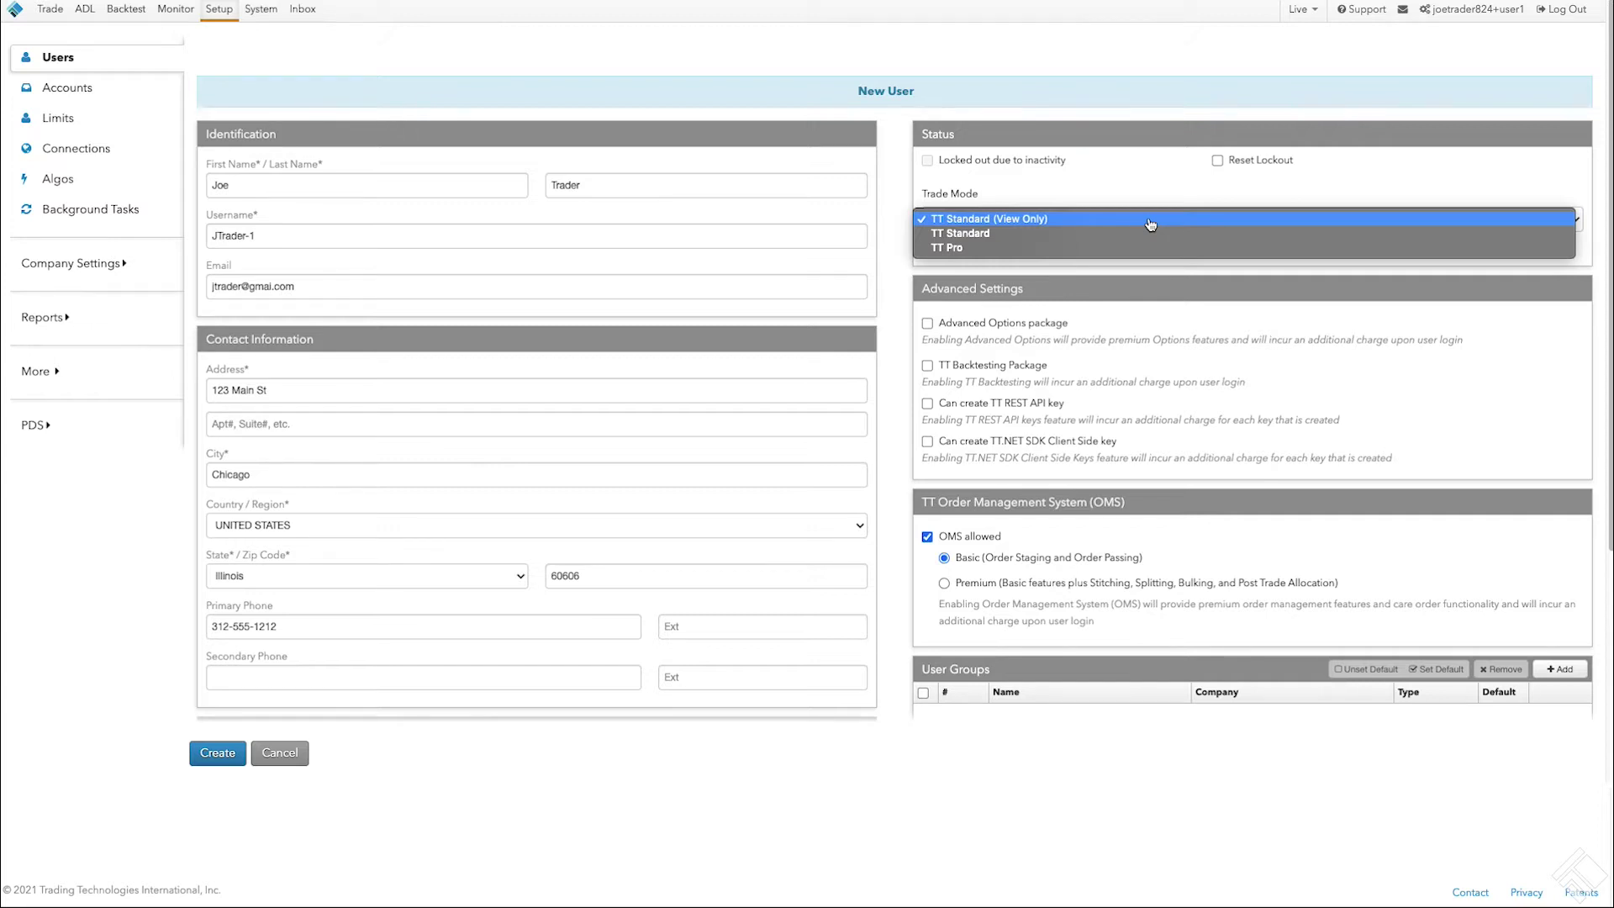
left_click(1172, 247)
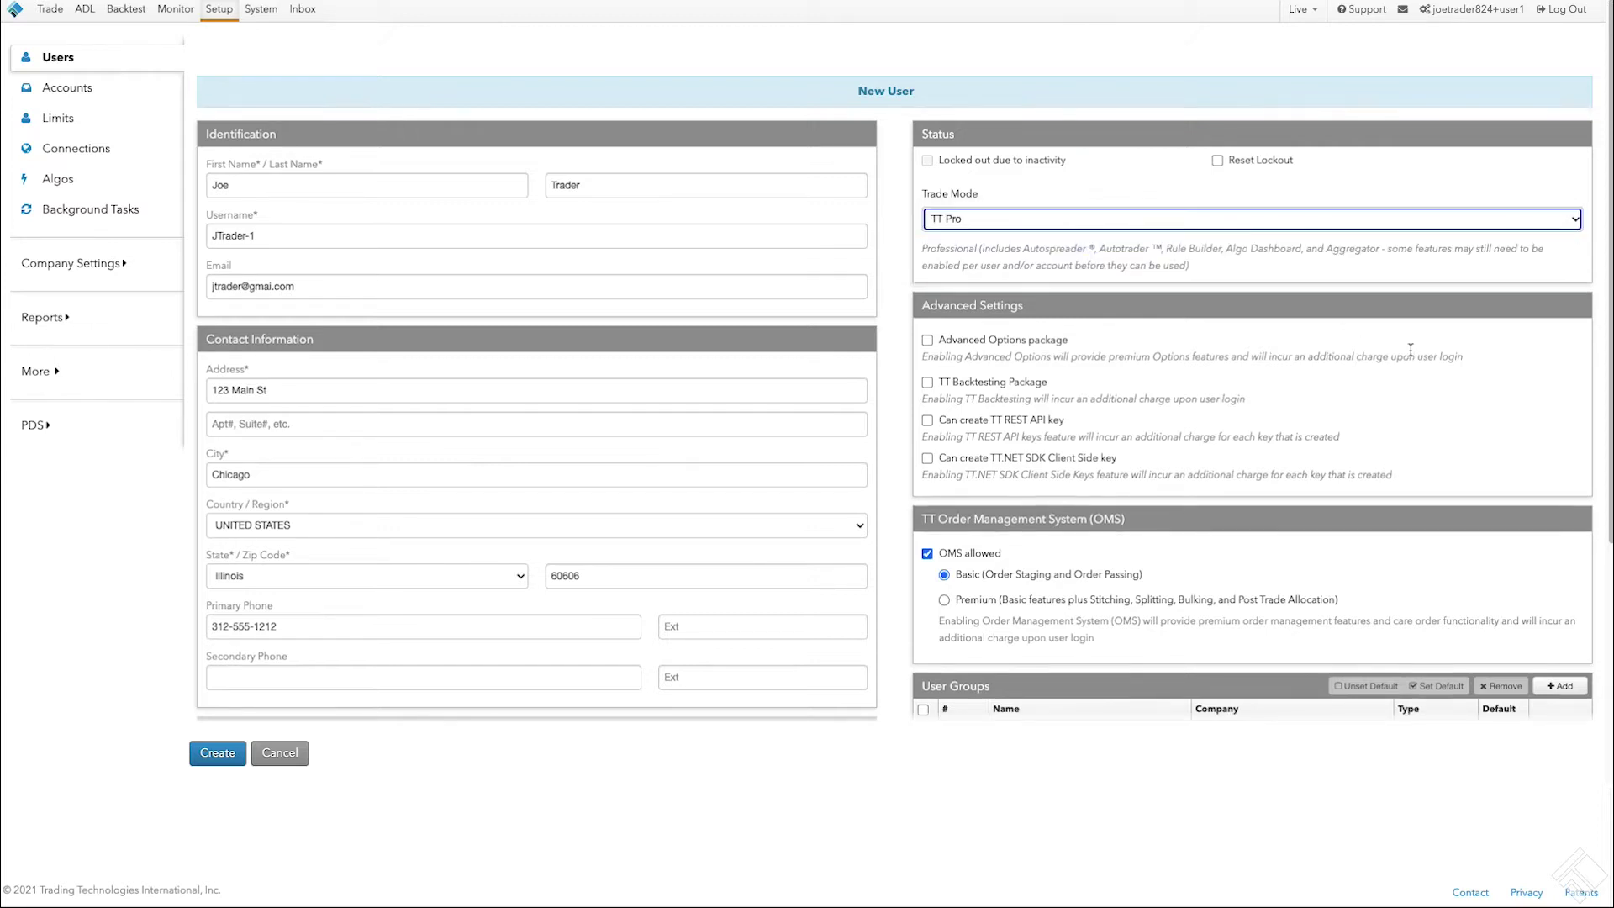
Step: Choose the trader's entry for the Client 1 custom field and create the user
scroll(1410, 349, "down", 3)
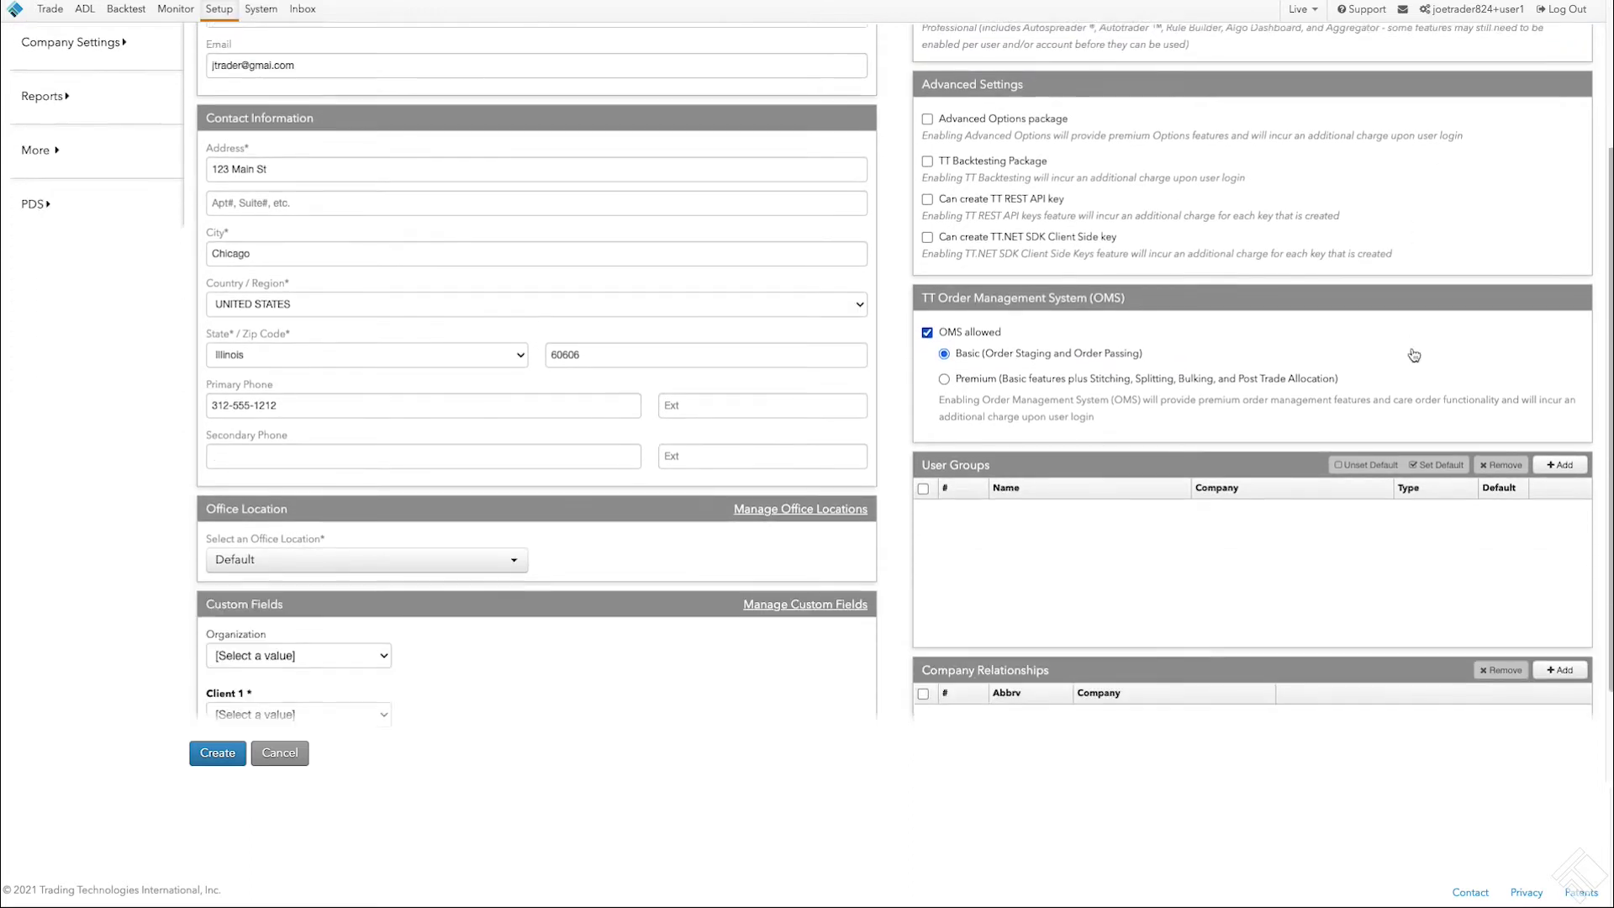
scroll(1414, 355, "down", 1)
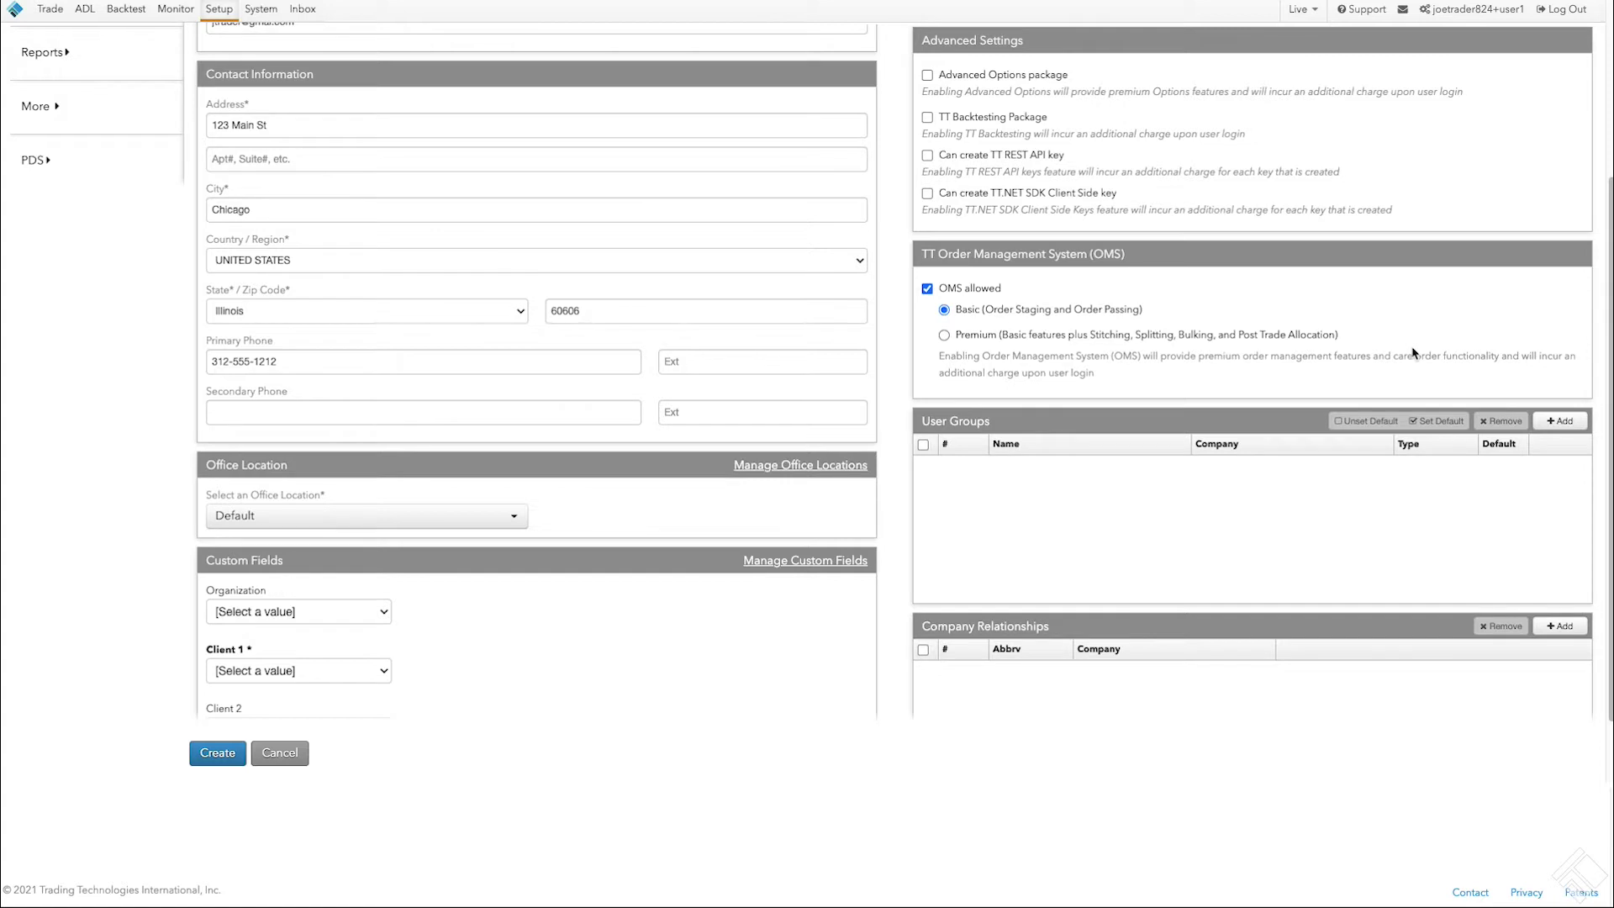
scroll(1412, 353, "down", 3)
left_click(383, 535)
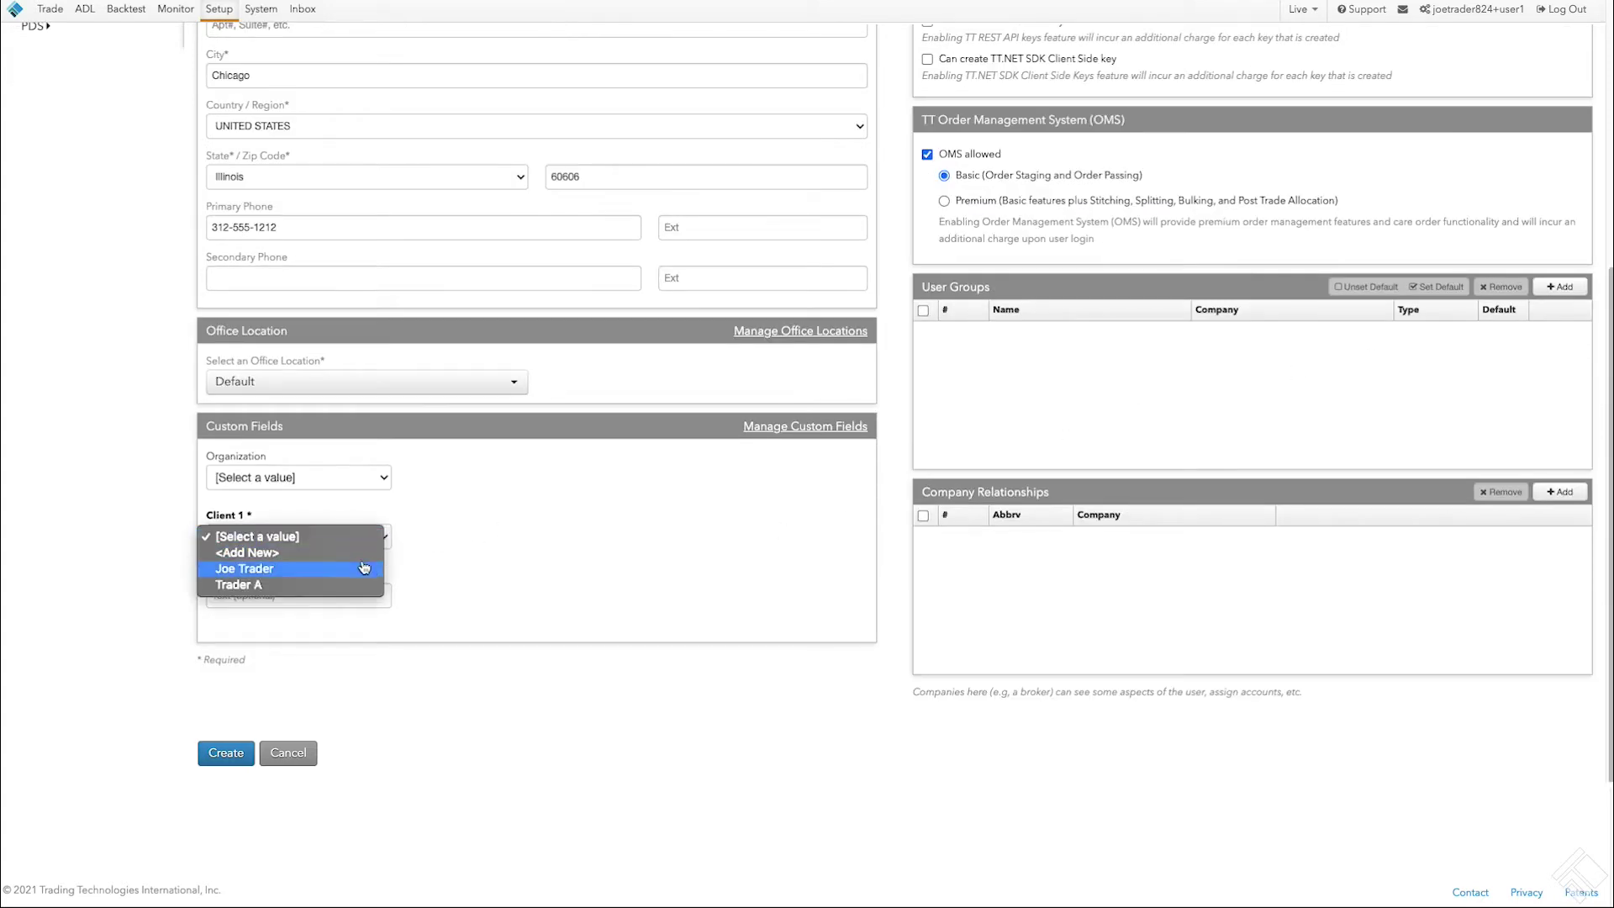
left_click(363, 568)
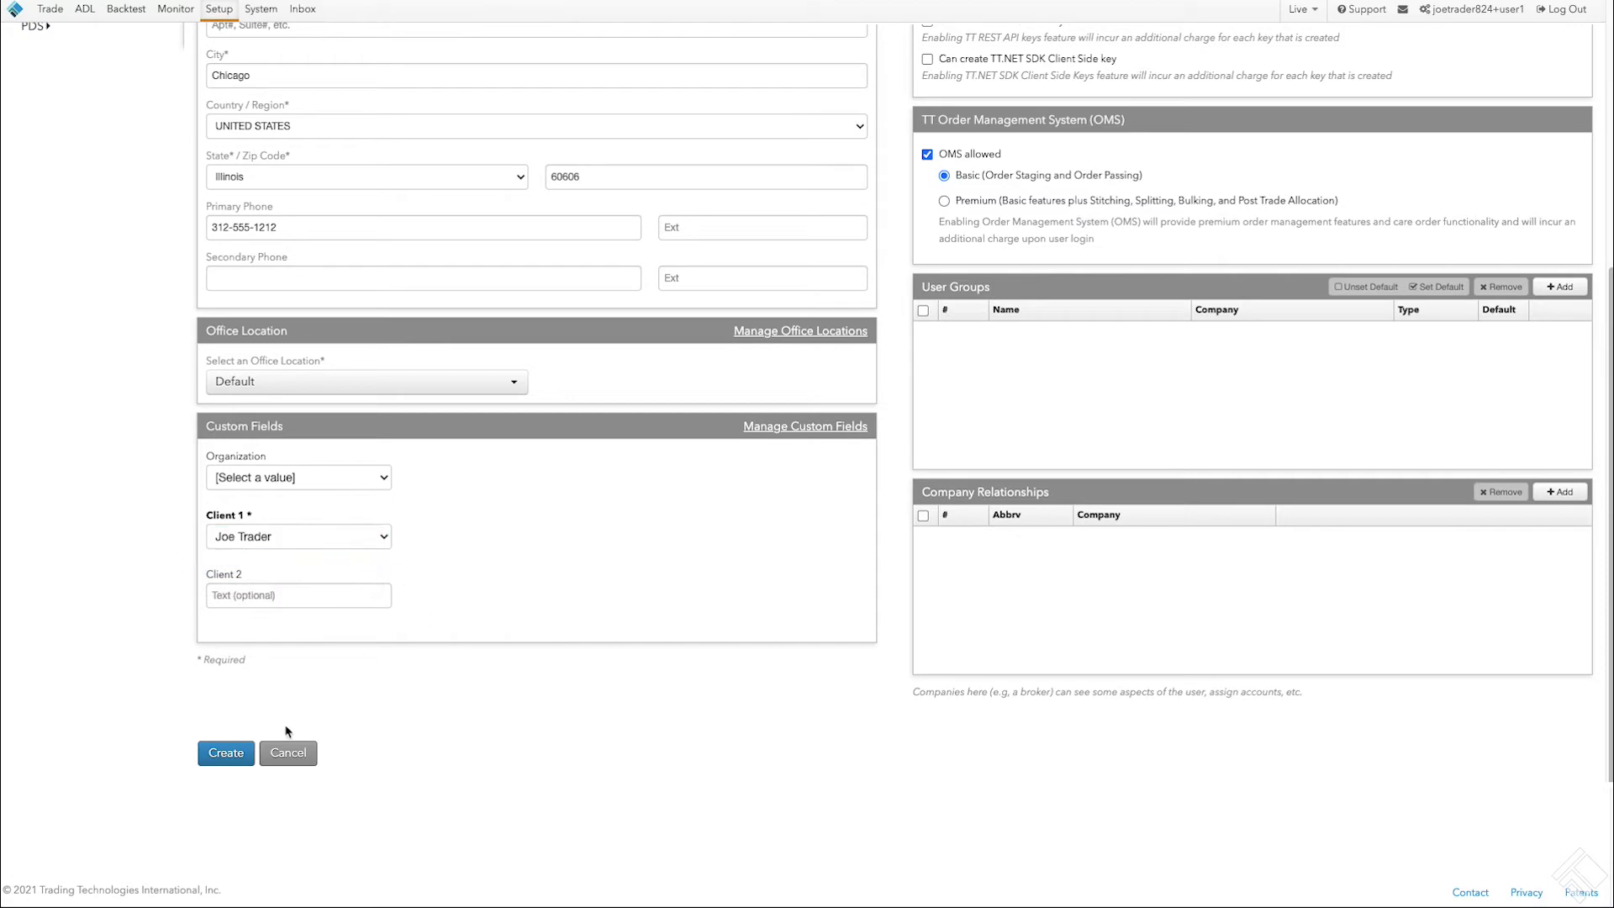
left_click(224, 753)
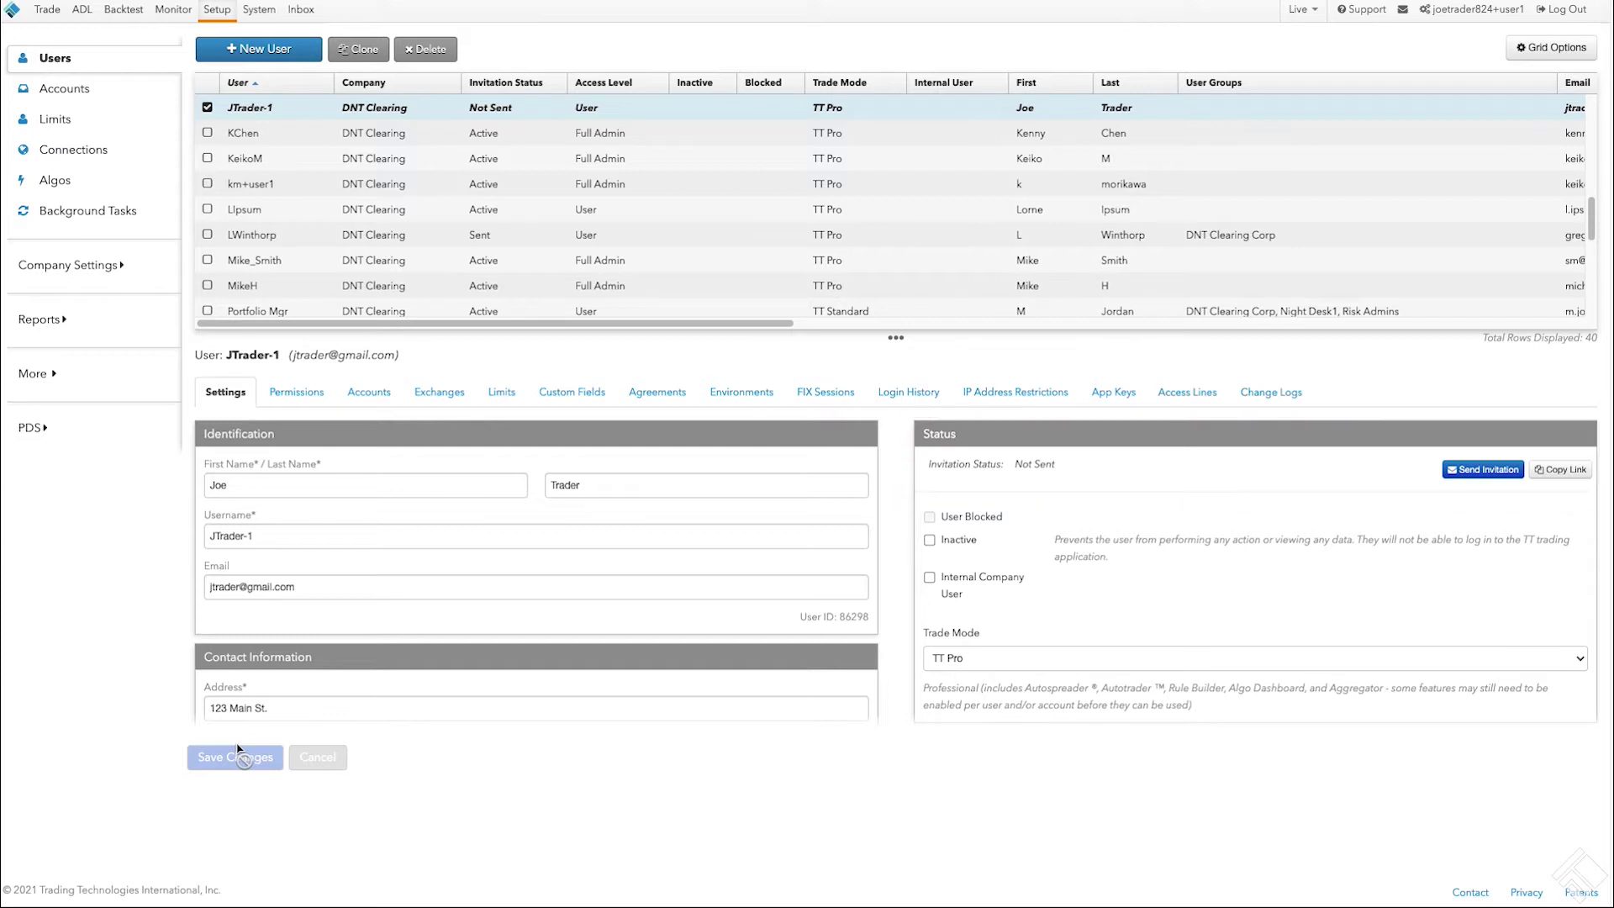
Step: Uncheck Disable Trading in the user's permissions and save the change
left_click(294, 390)
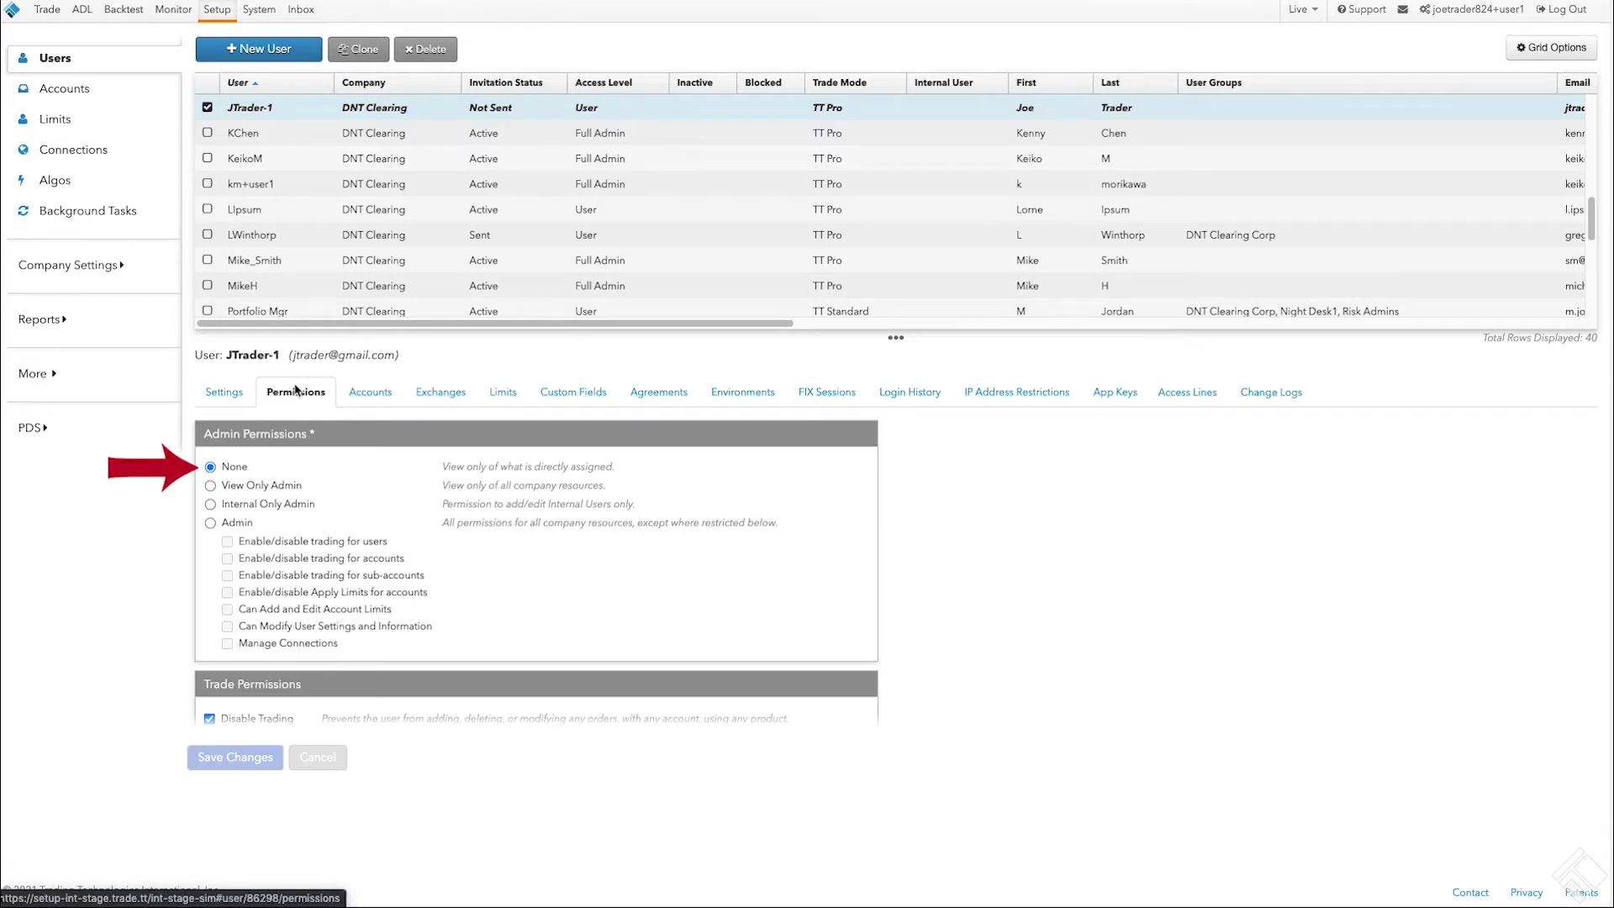
scroll(589, 605, "down", 1)
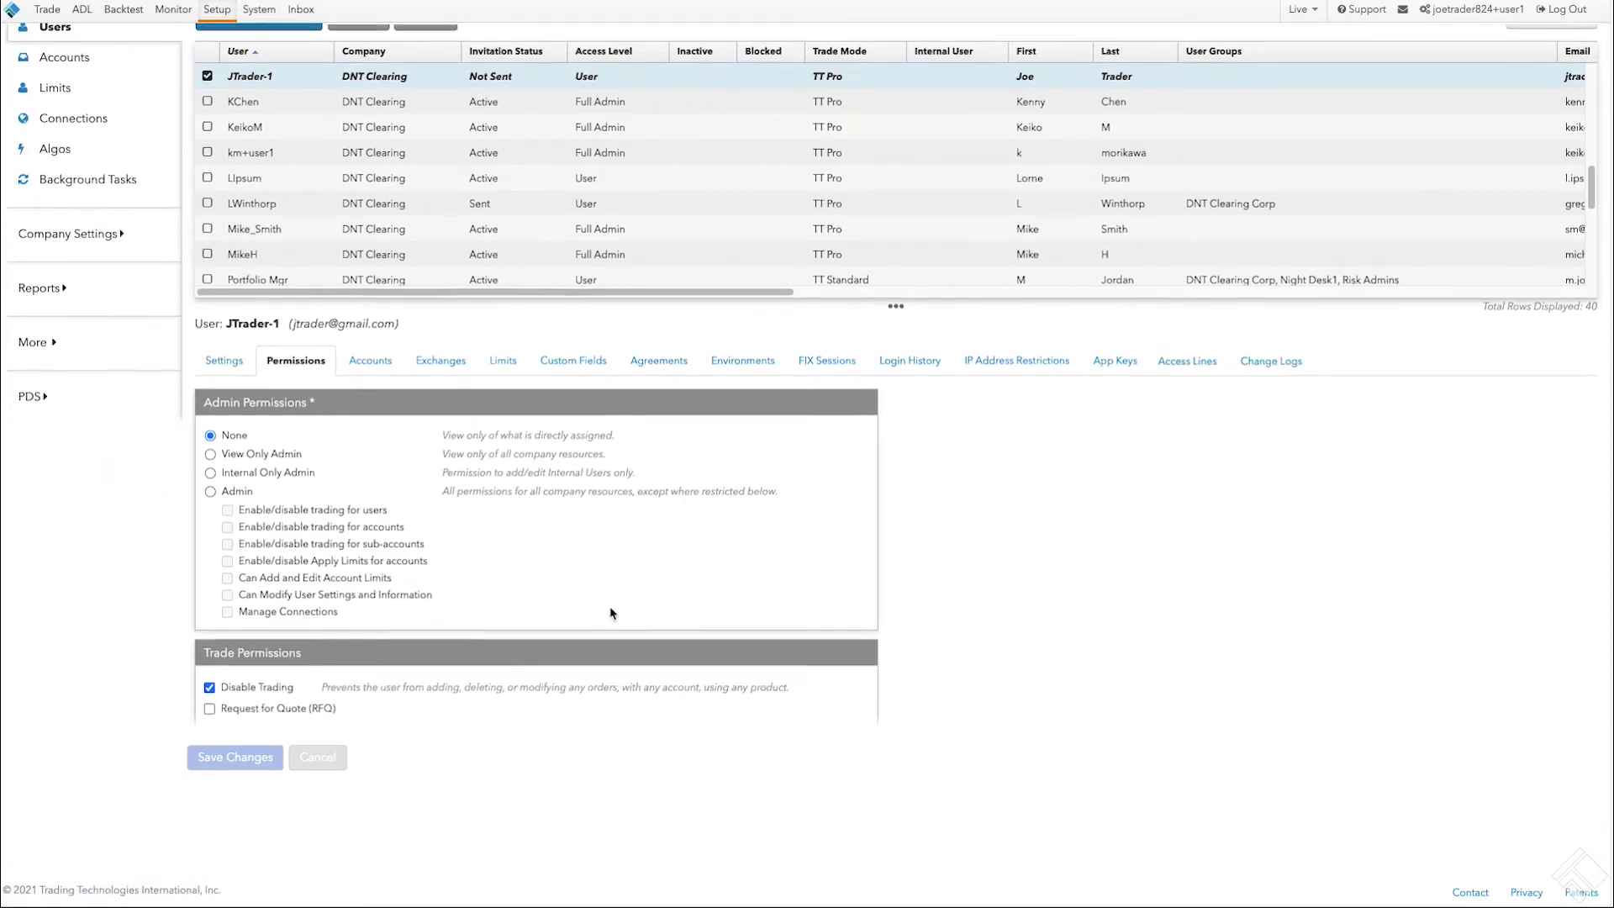
left_click(229, 671)
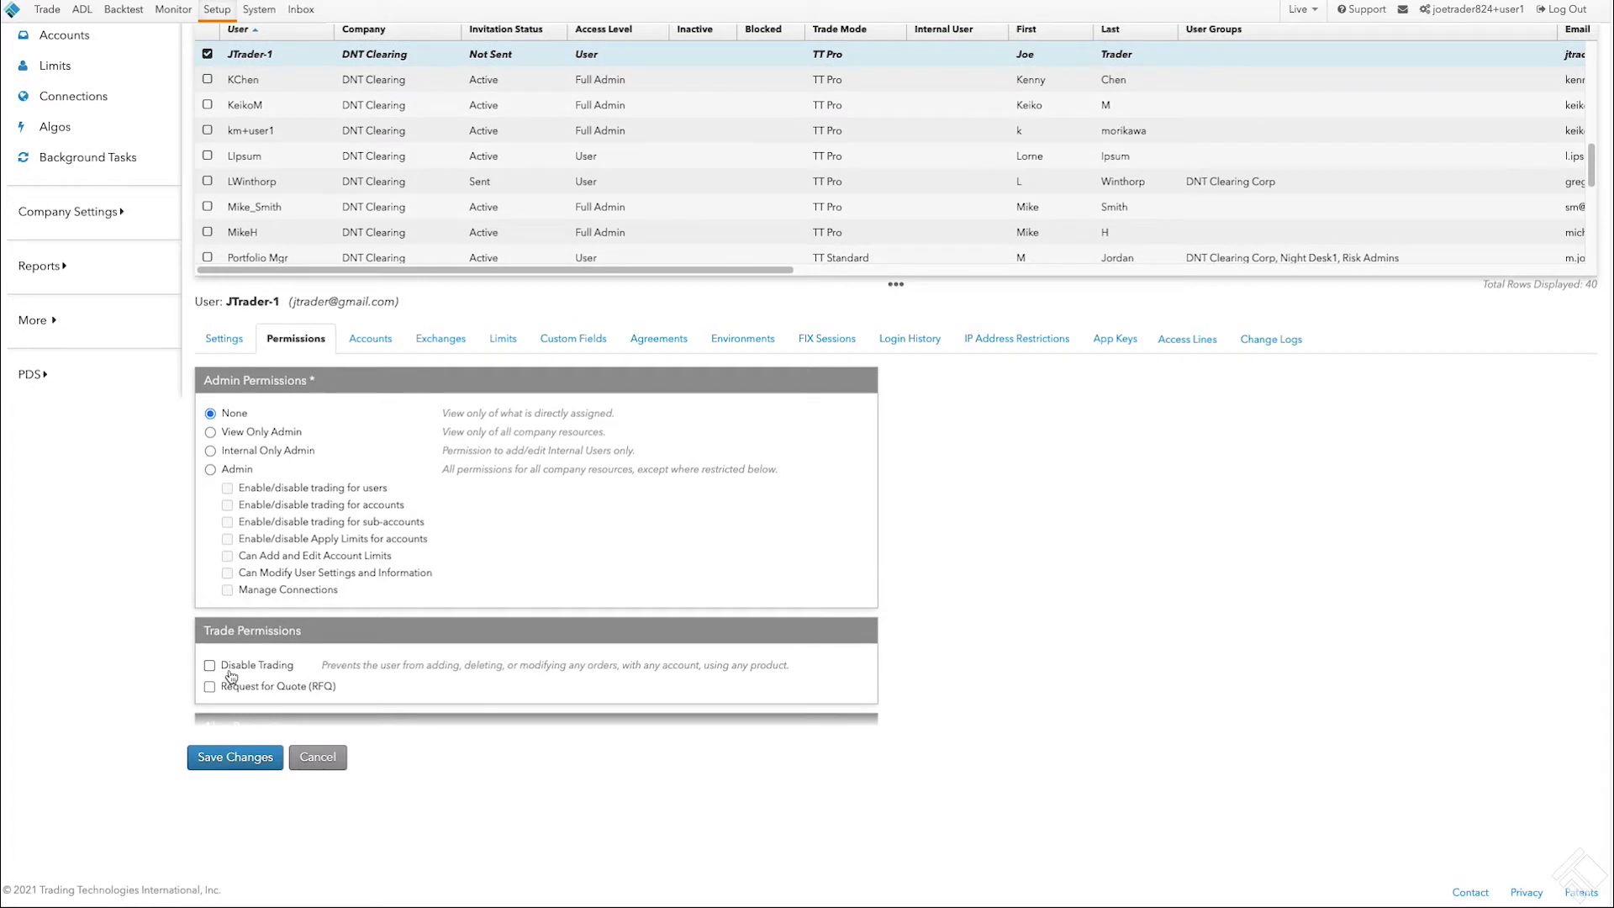
left_click(236, 757)
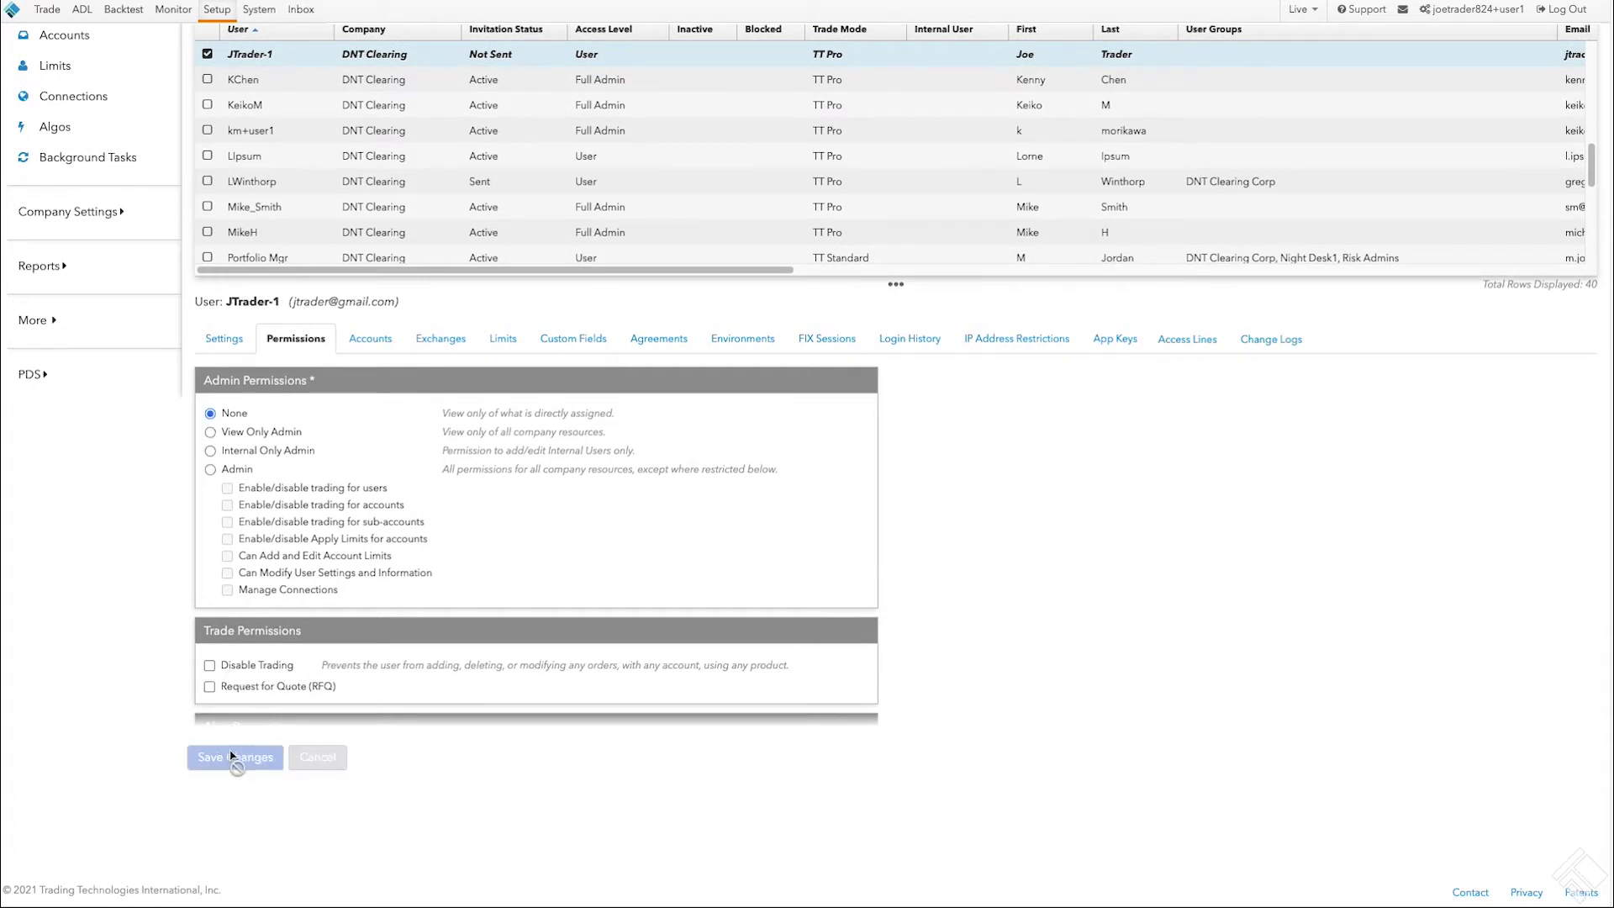
left_click(370, 338)
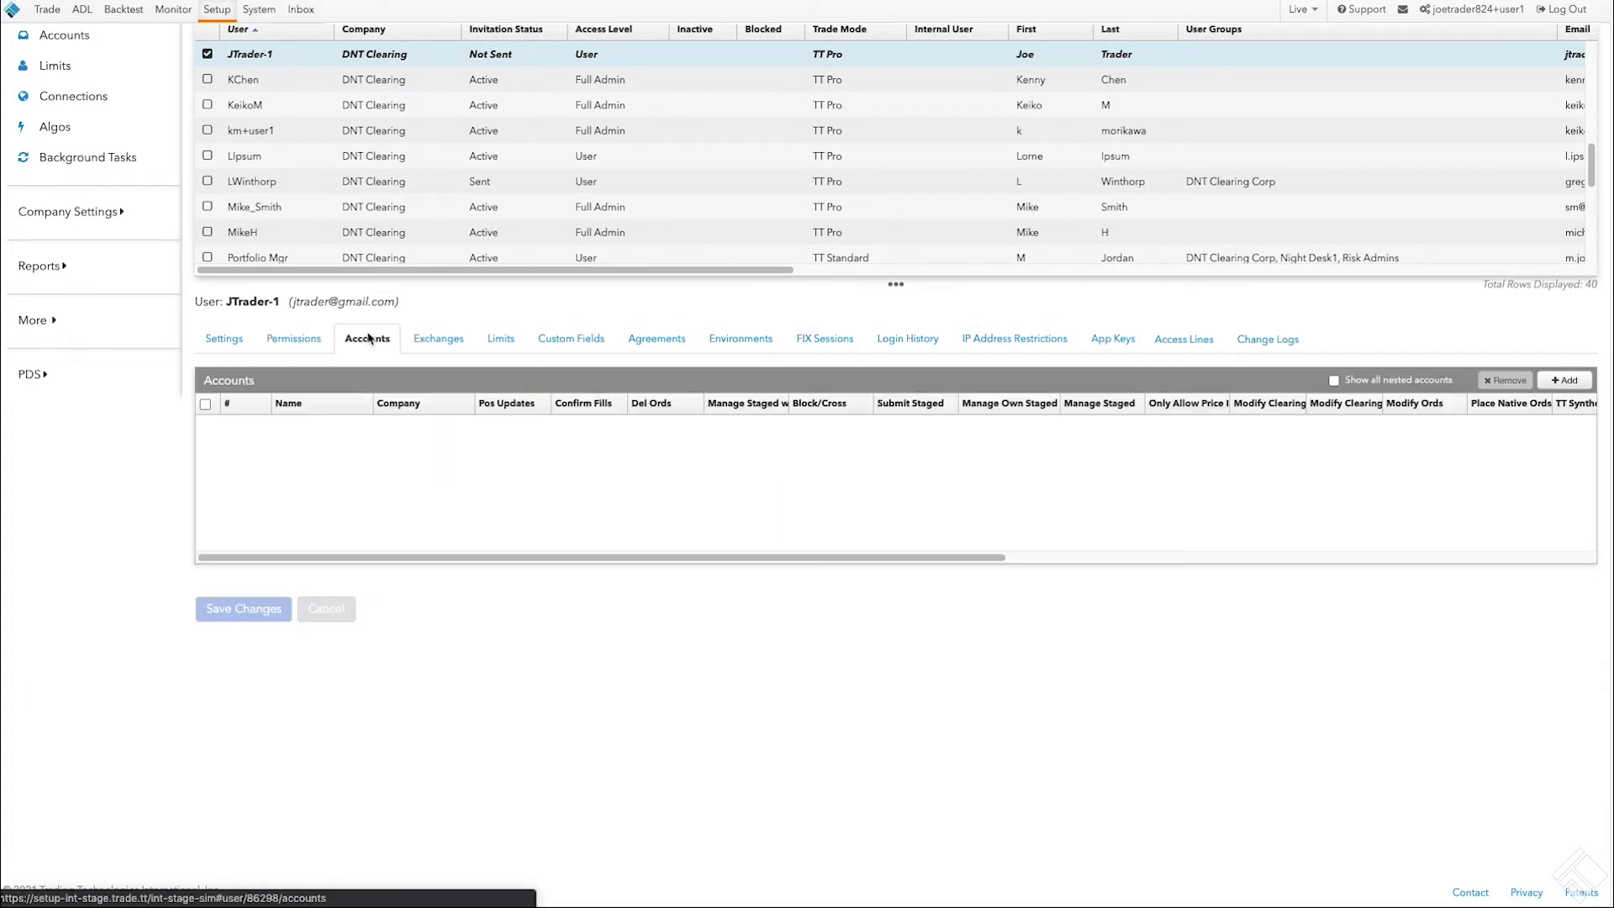
Step: Add the Client XYZ account to the user's Accounts list
left_click(1586, 385)
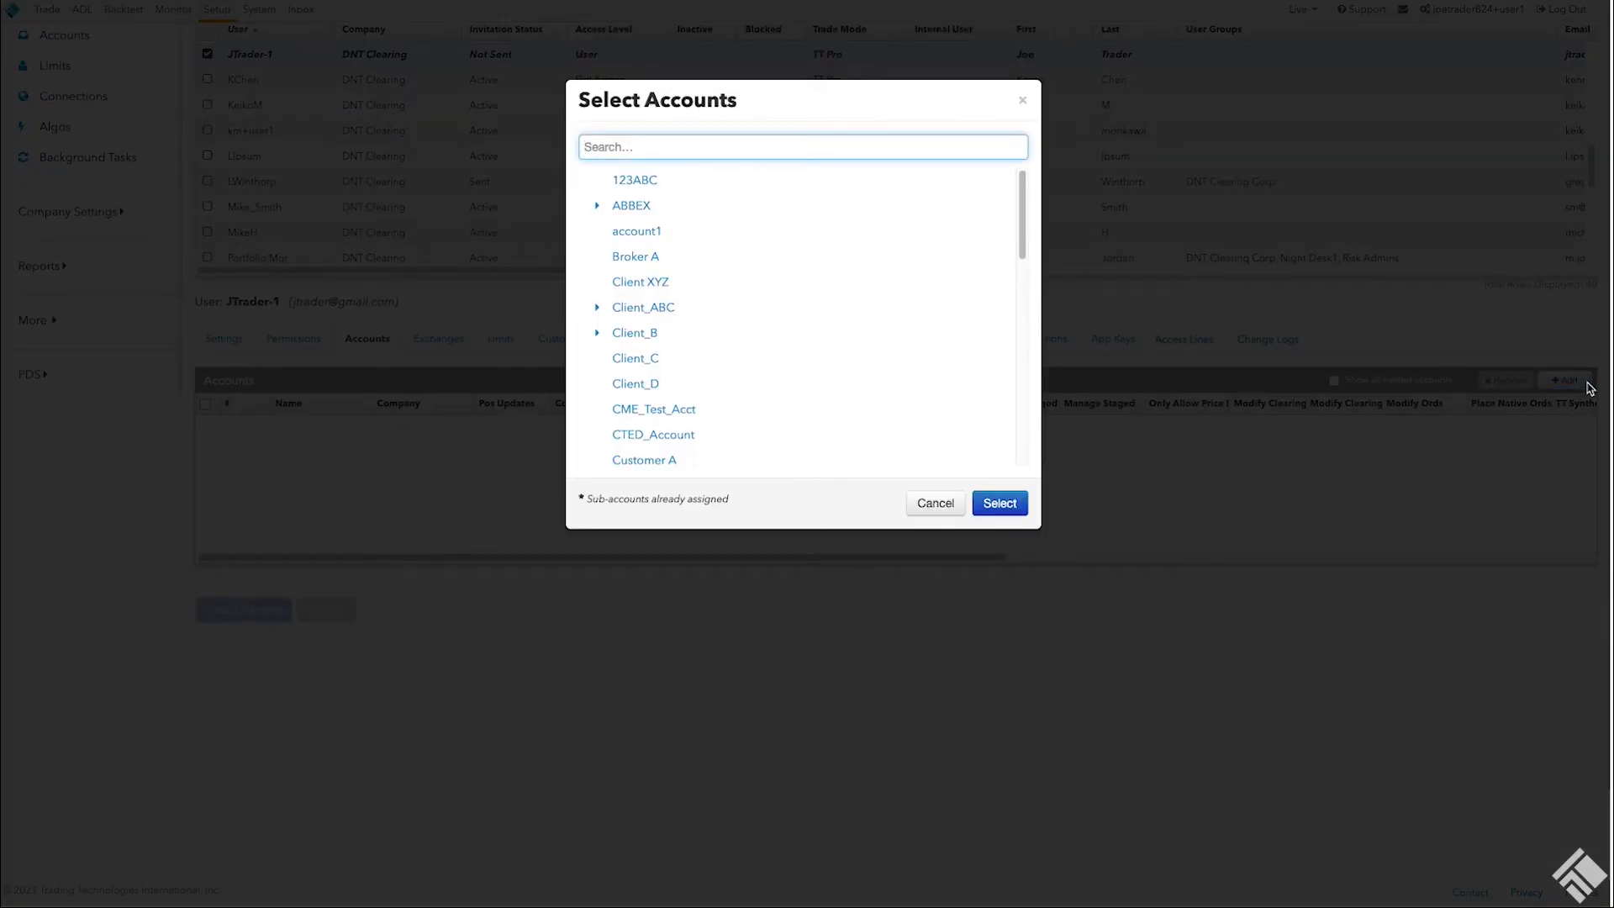
type("client xy")
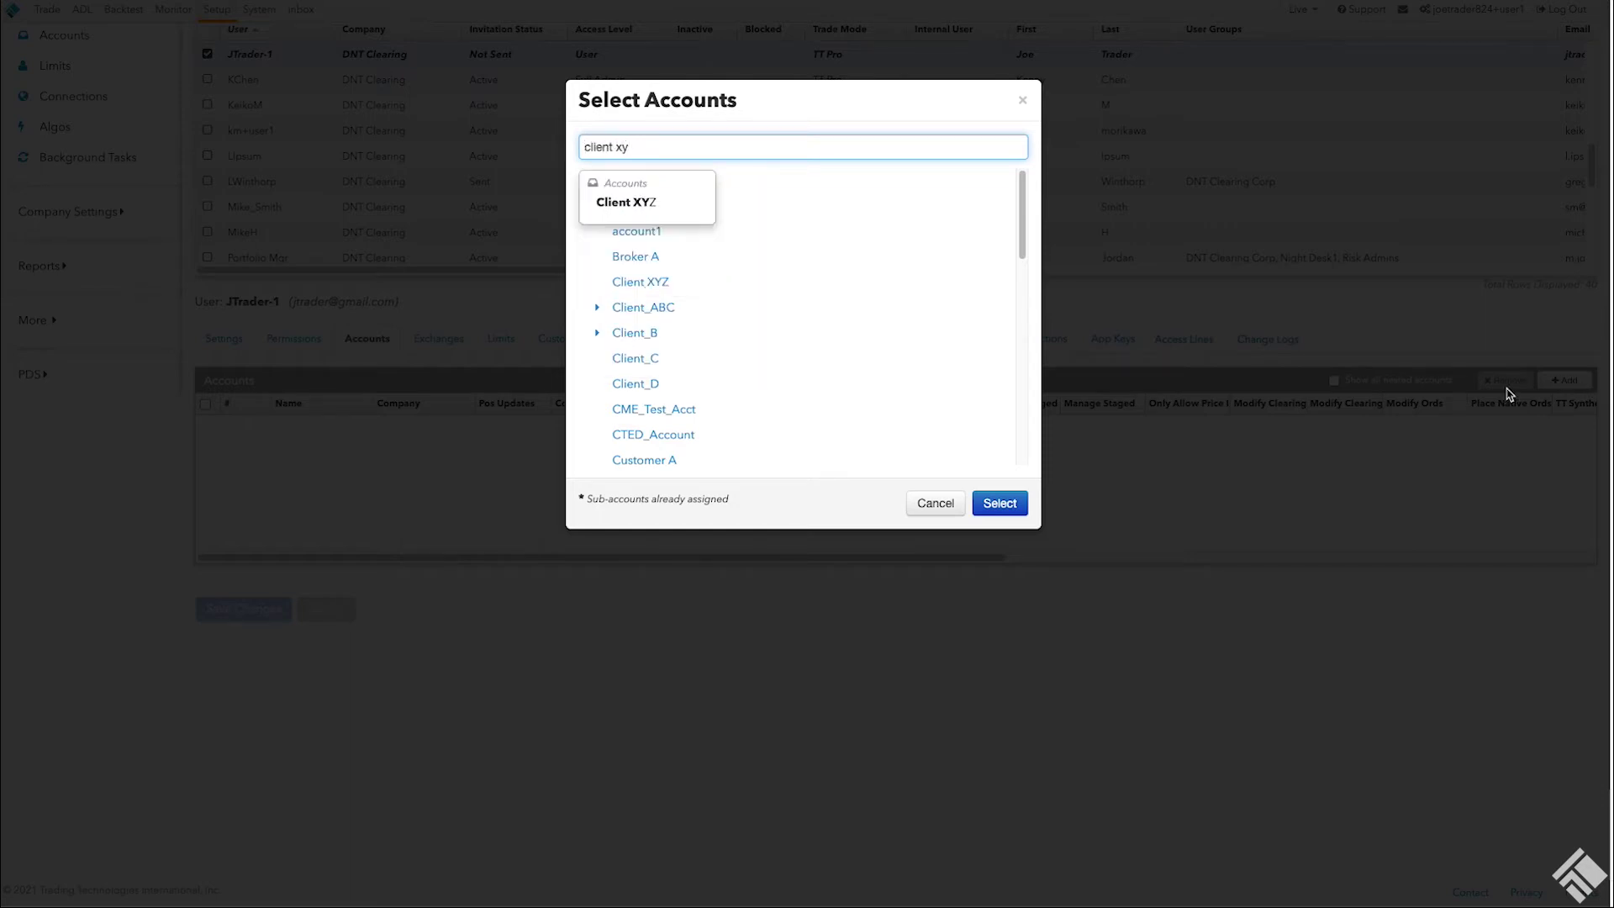
left_click(637, 204)
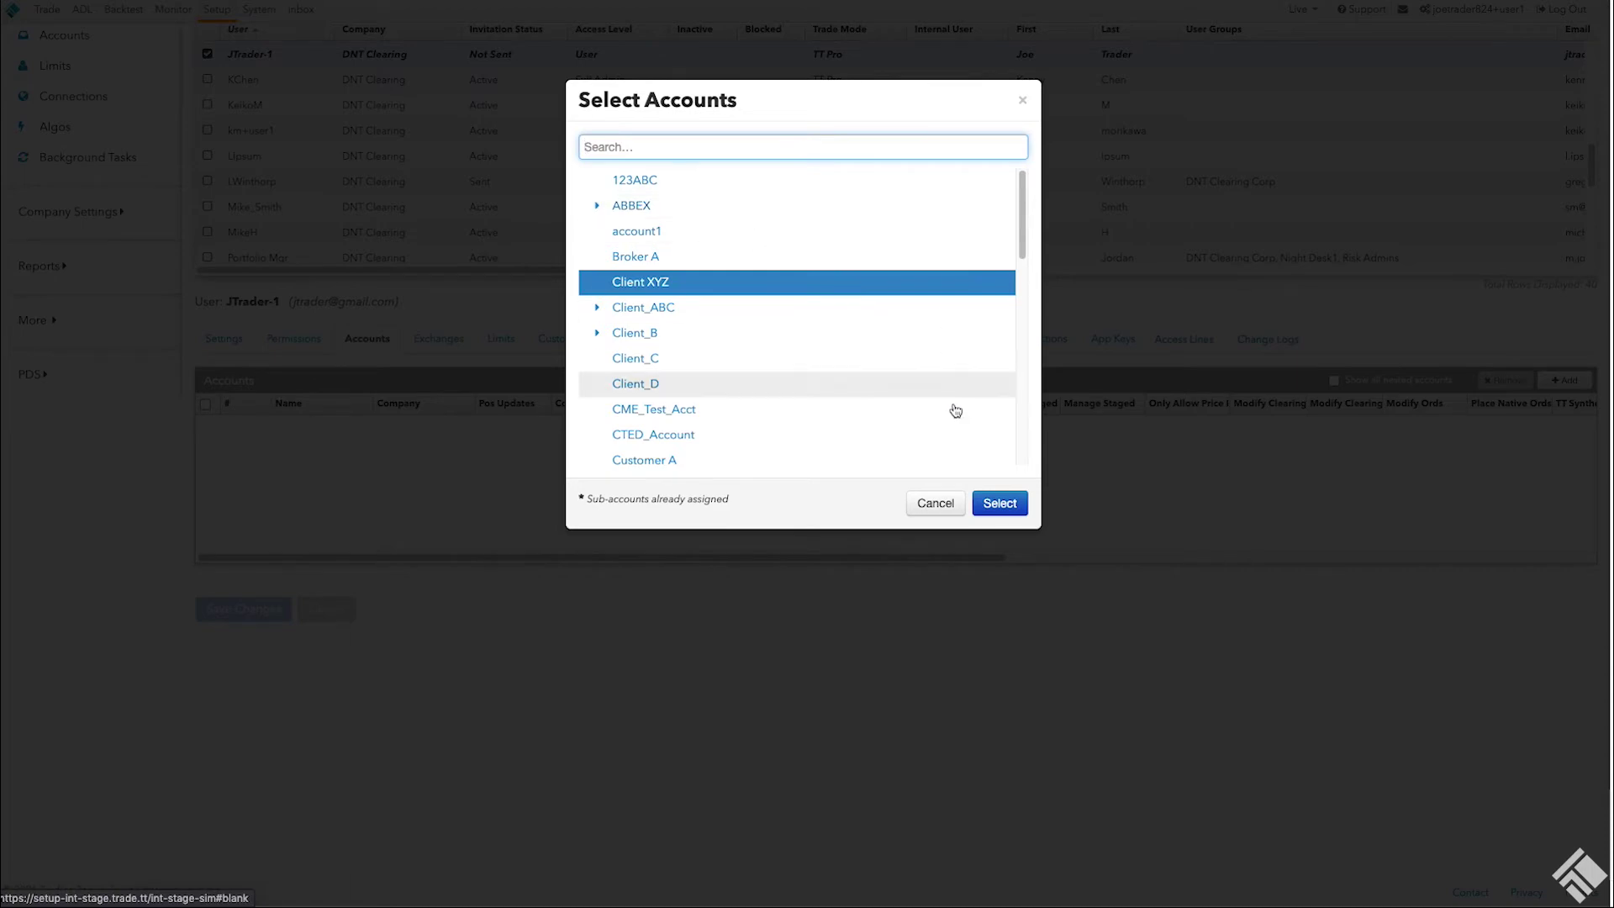
left_click(1000, 503)
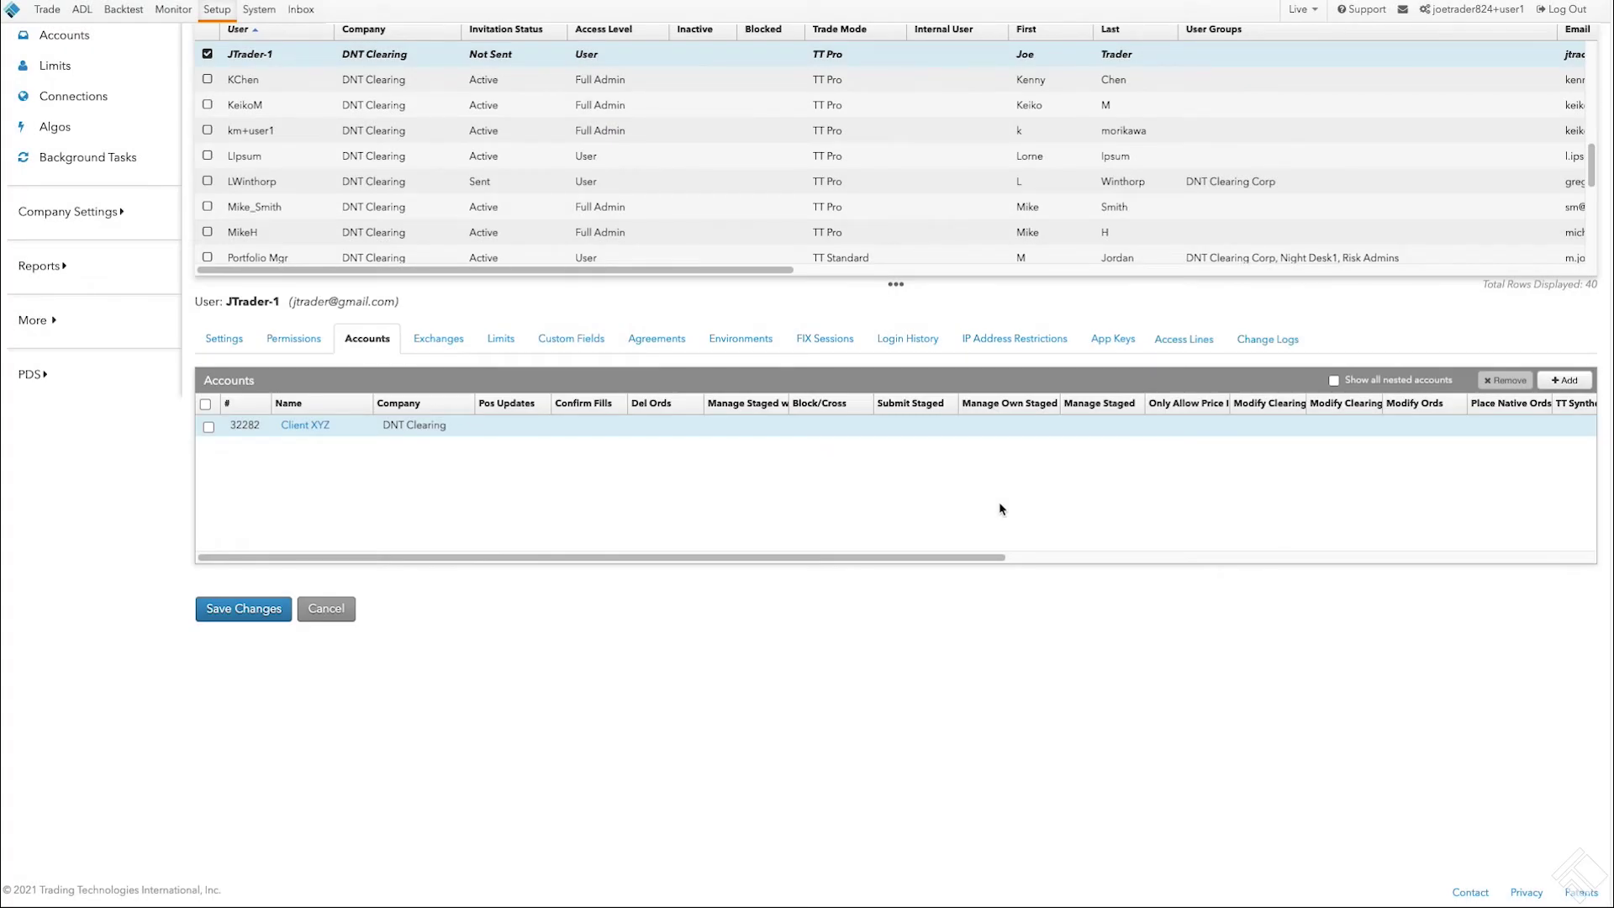
Step: Grant Delete Orders and Modify Orders with all order types on Client XYZ and save
left_click(209, 427)
scroll(143, 627, "down", 6)
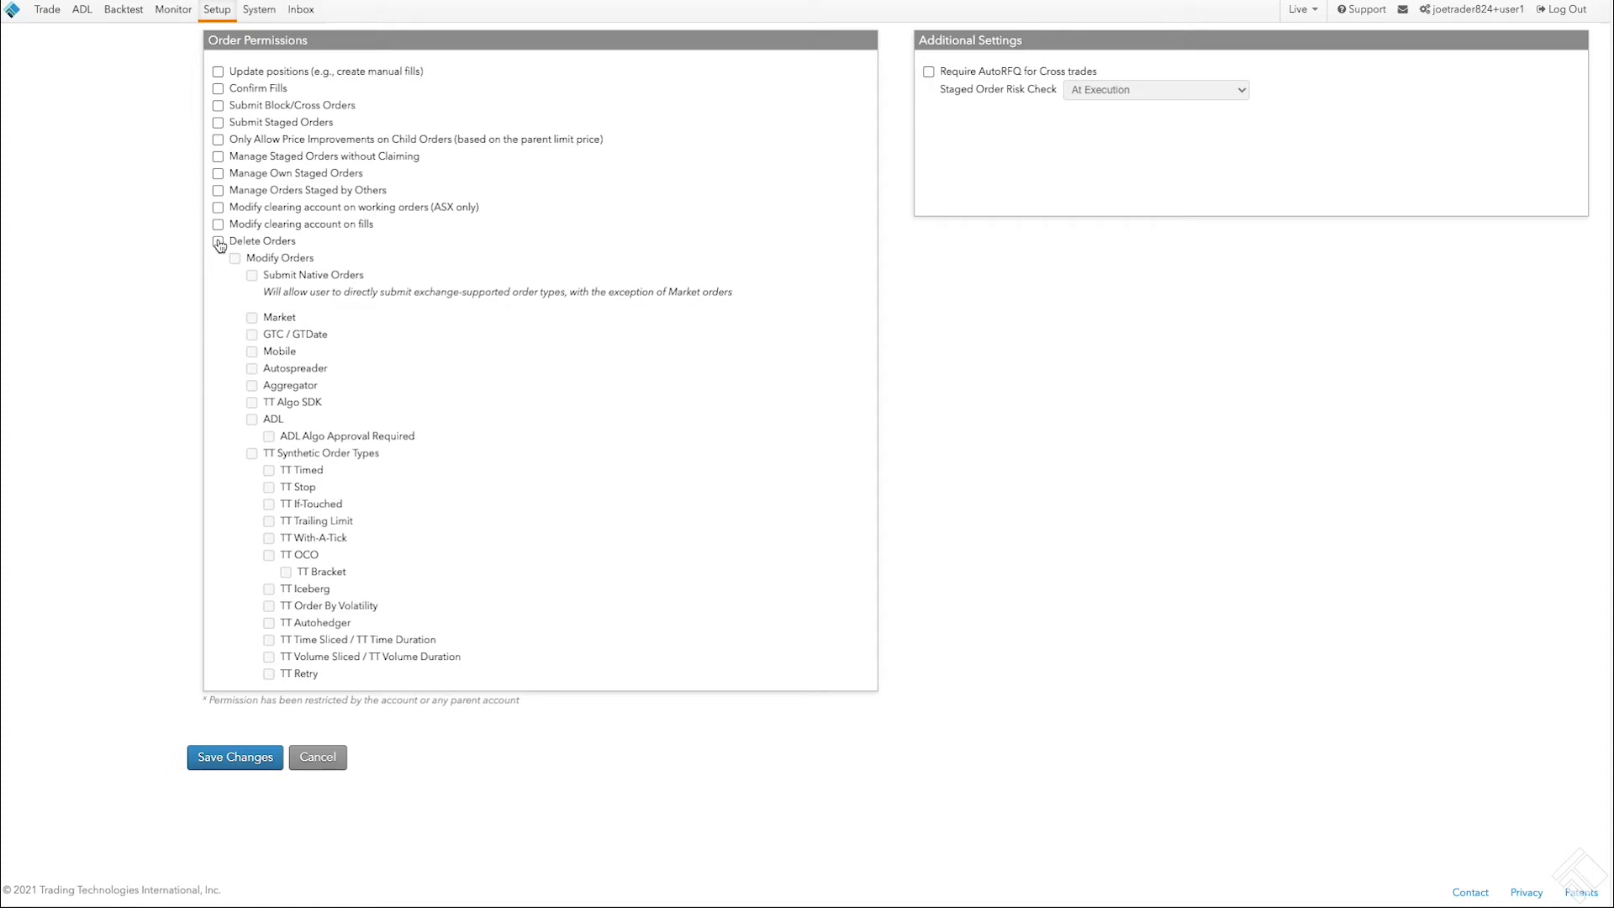
left_click(218, 242)
left_click(237, 260)
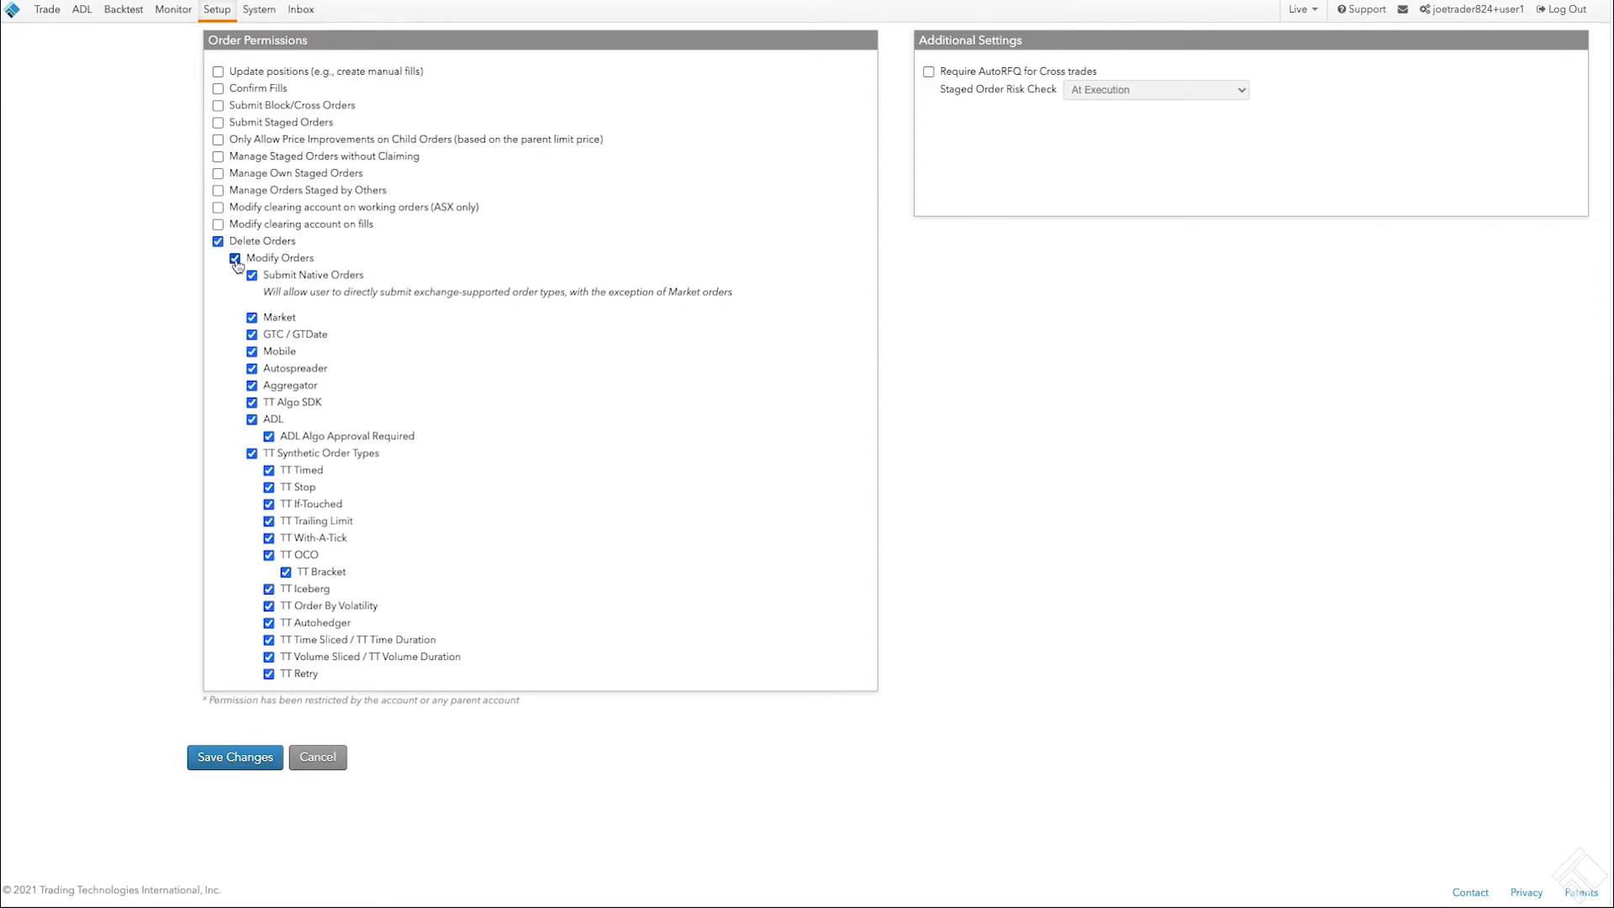
left_click(267, 757)
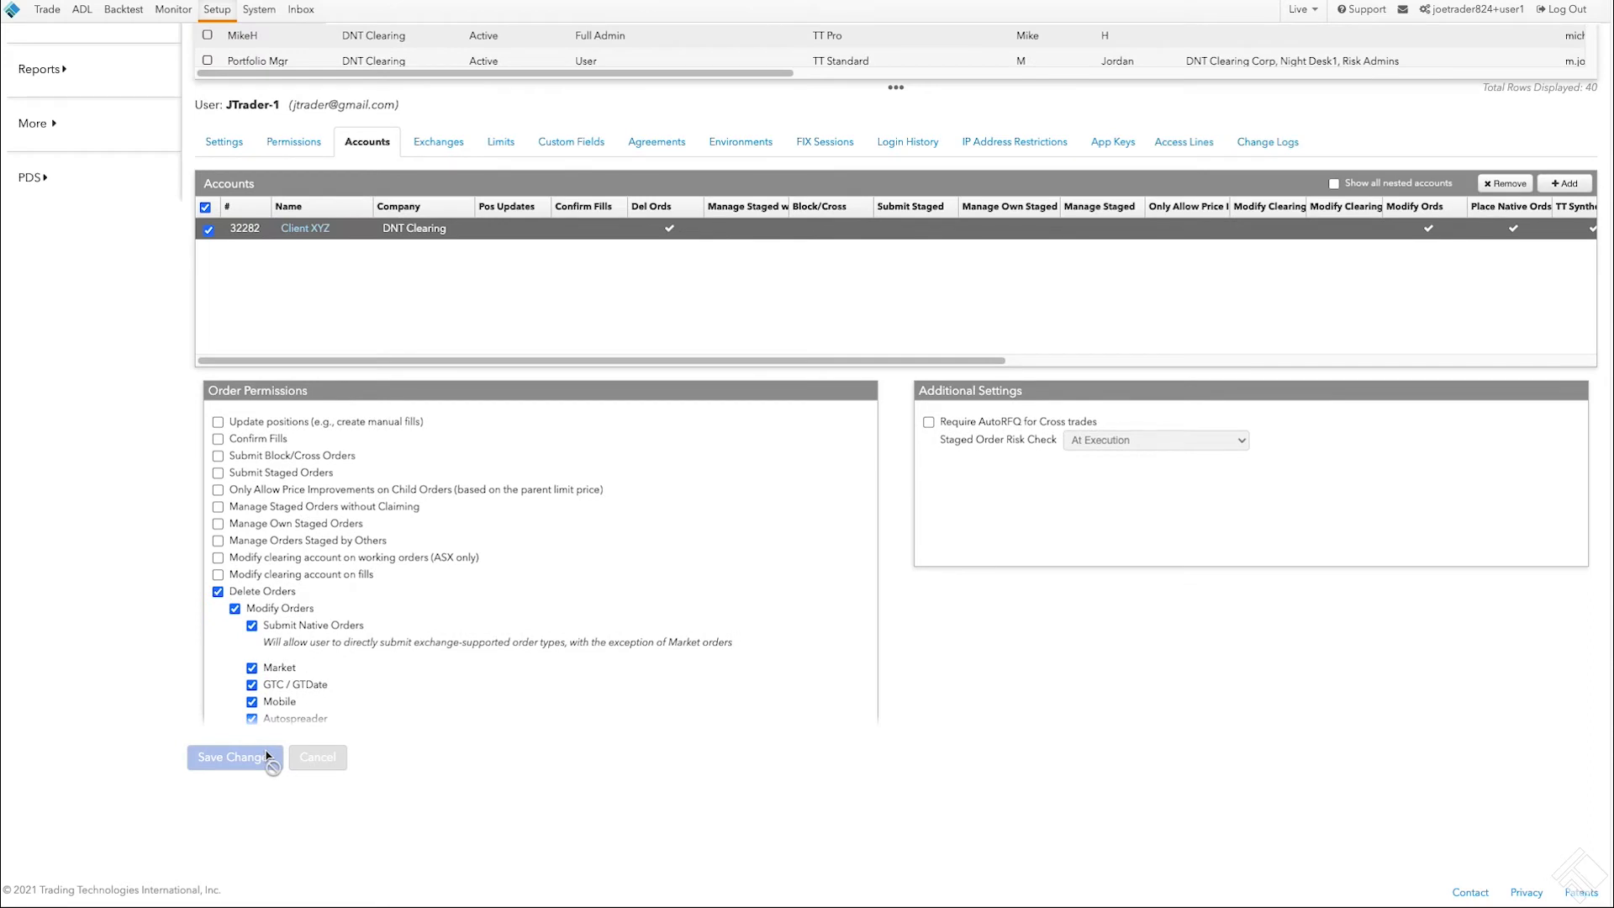
Step: Select the CME exchange in the user's Exchanges settings
left_click(433, 142)
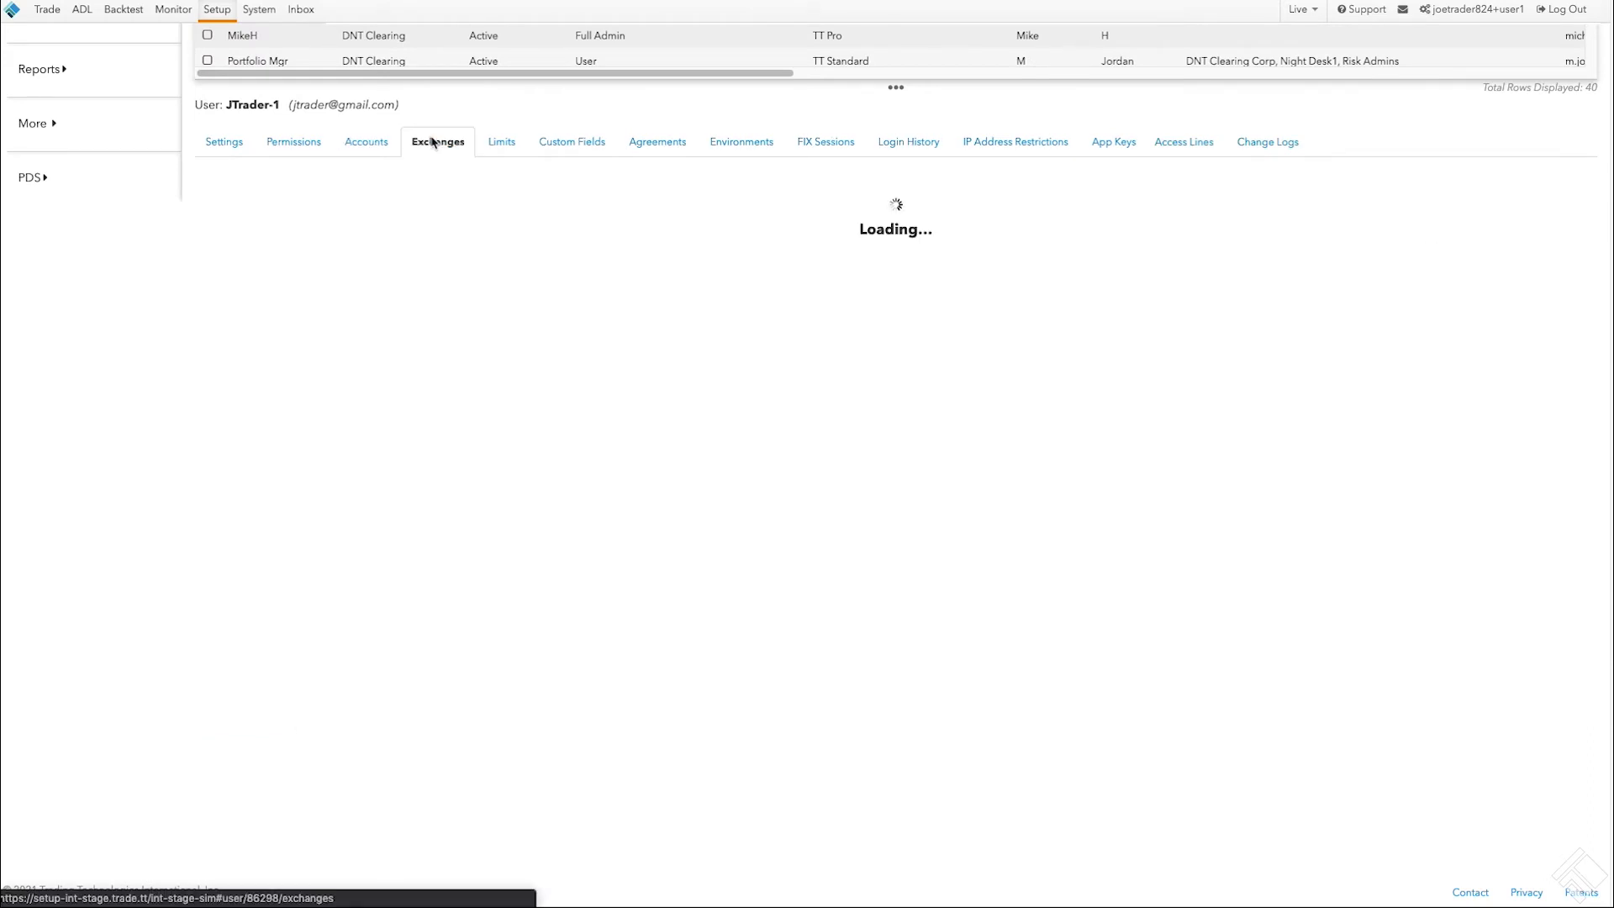
left_click(461, 180)
type("cme")
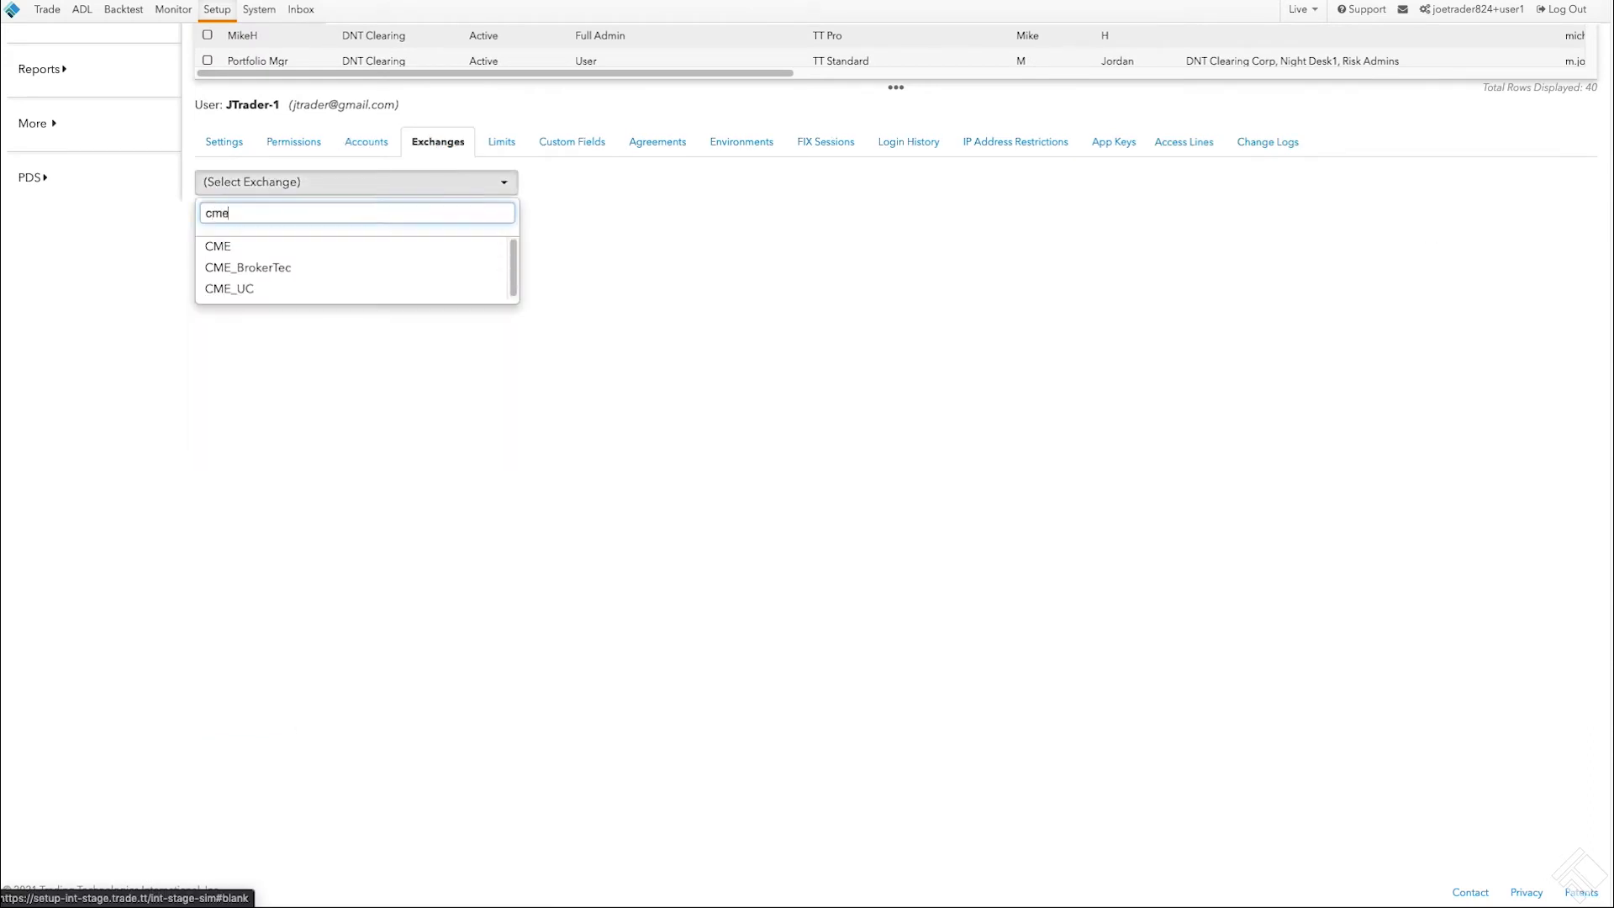
left_click(425, 247)
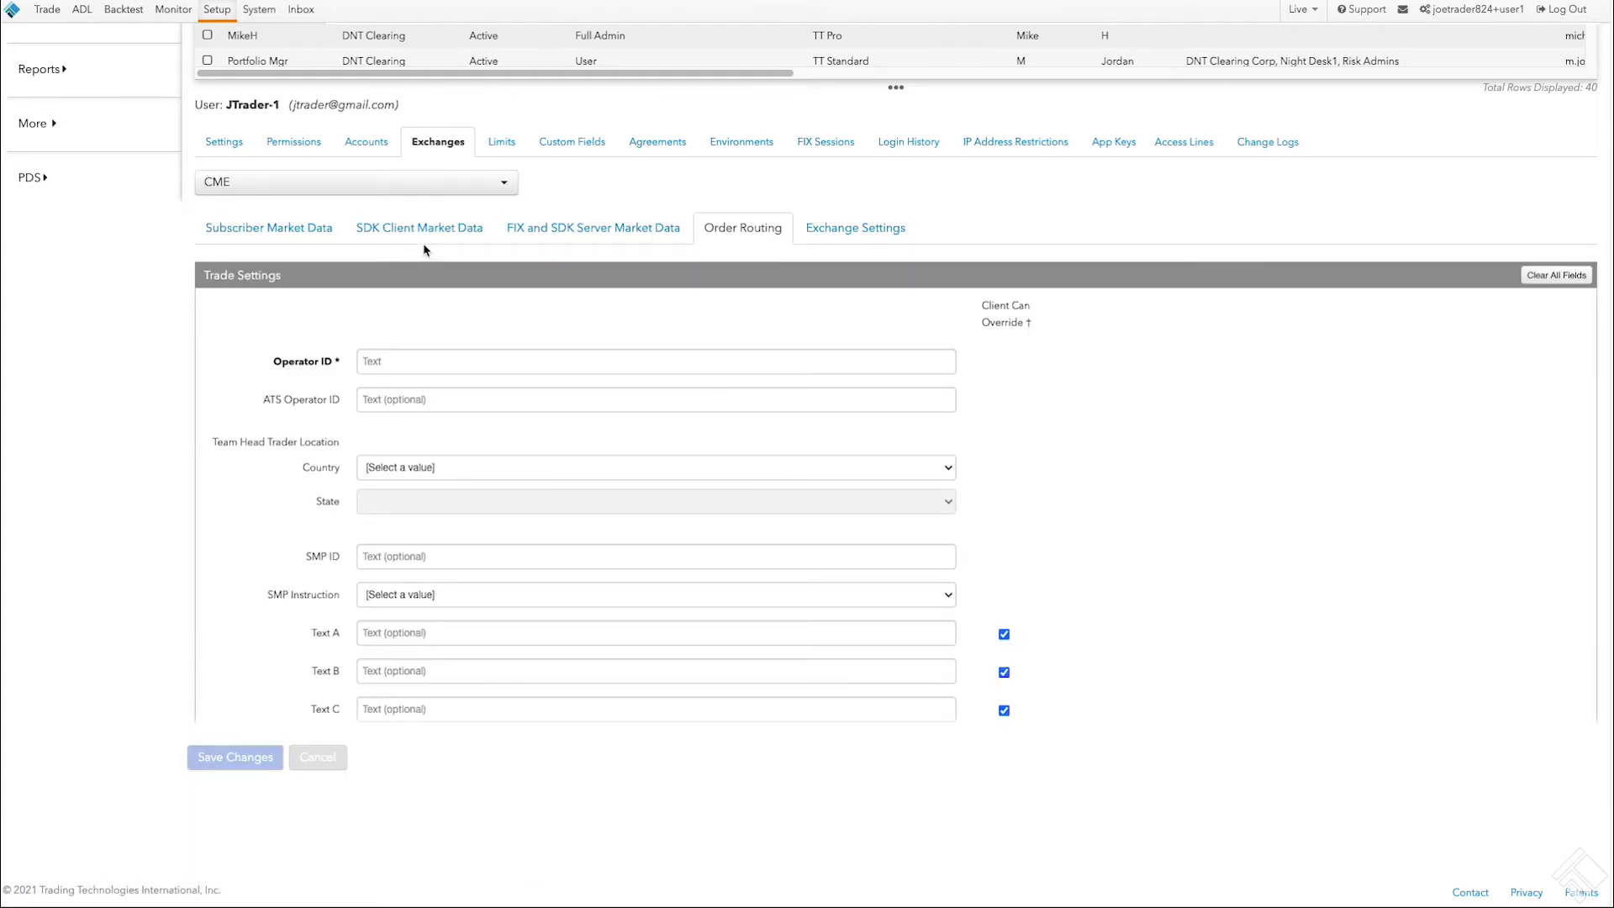
Step: Allow CME subscriber market data with 1 session and save it
left_click(316, 231)
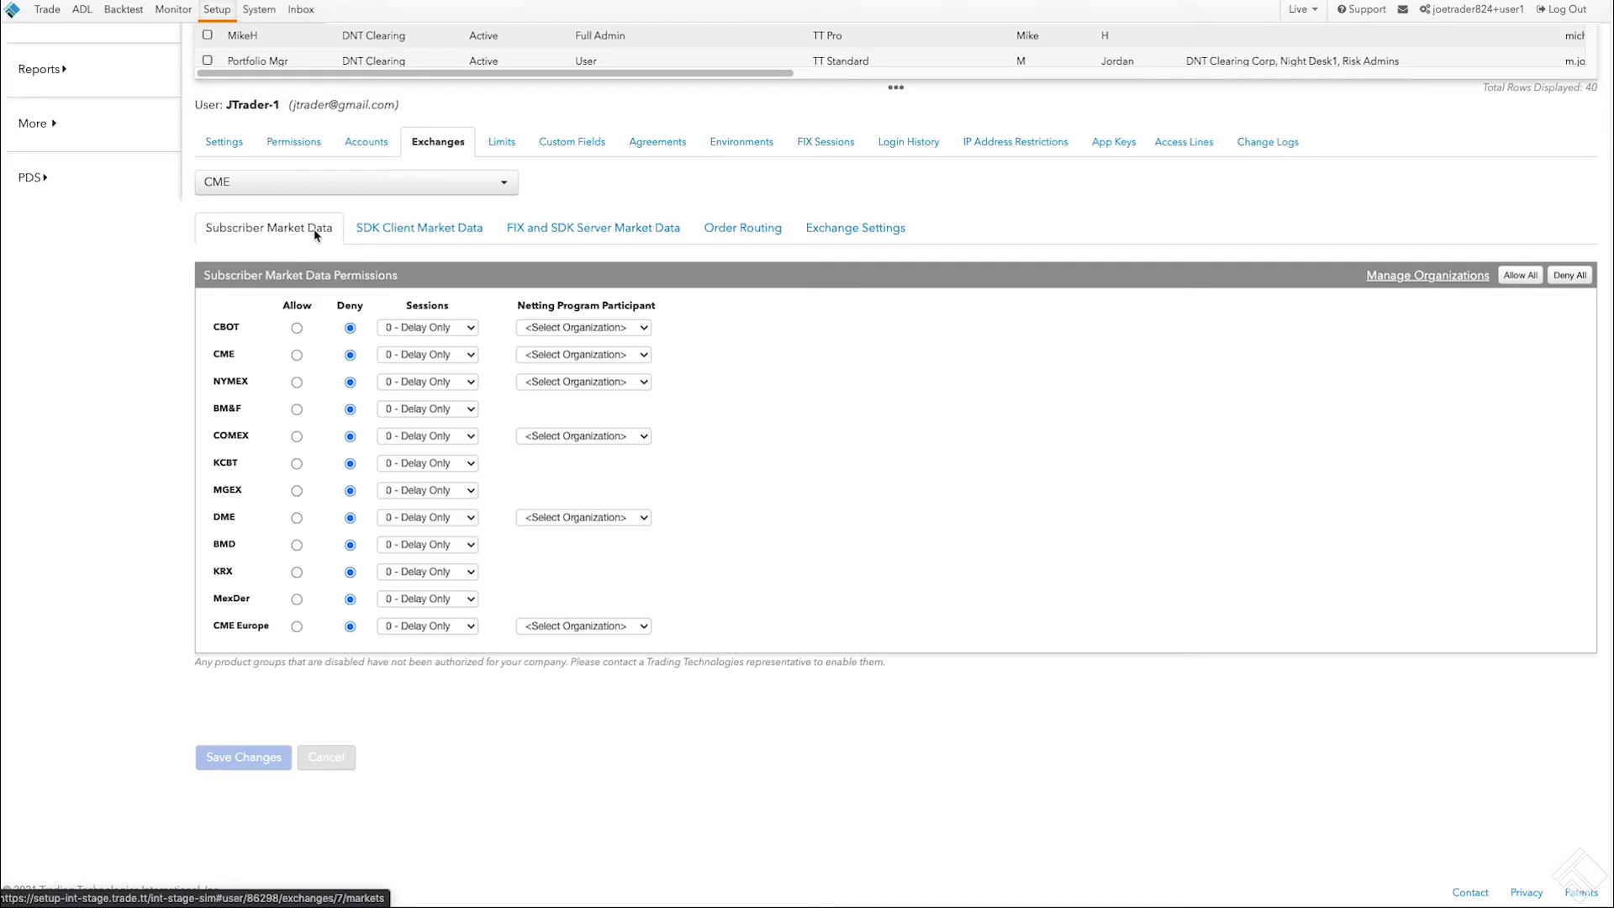
left_click(297, 356)
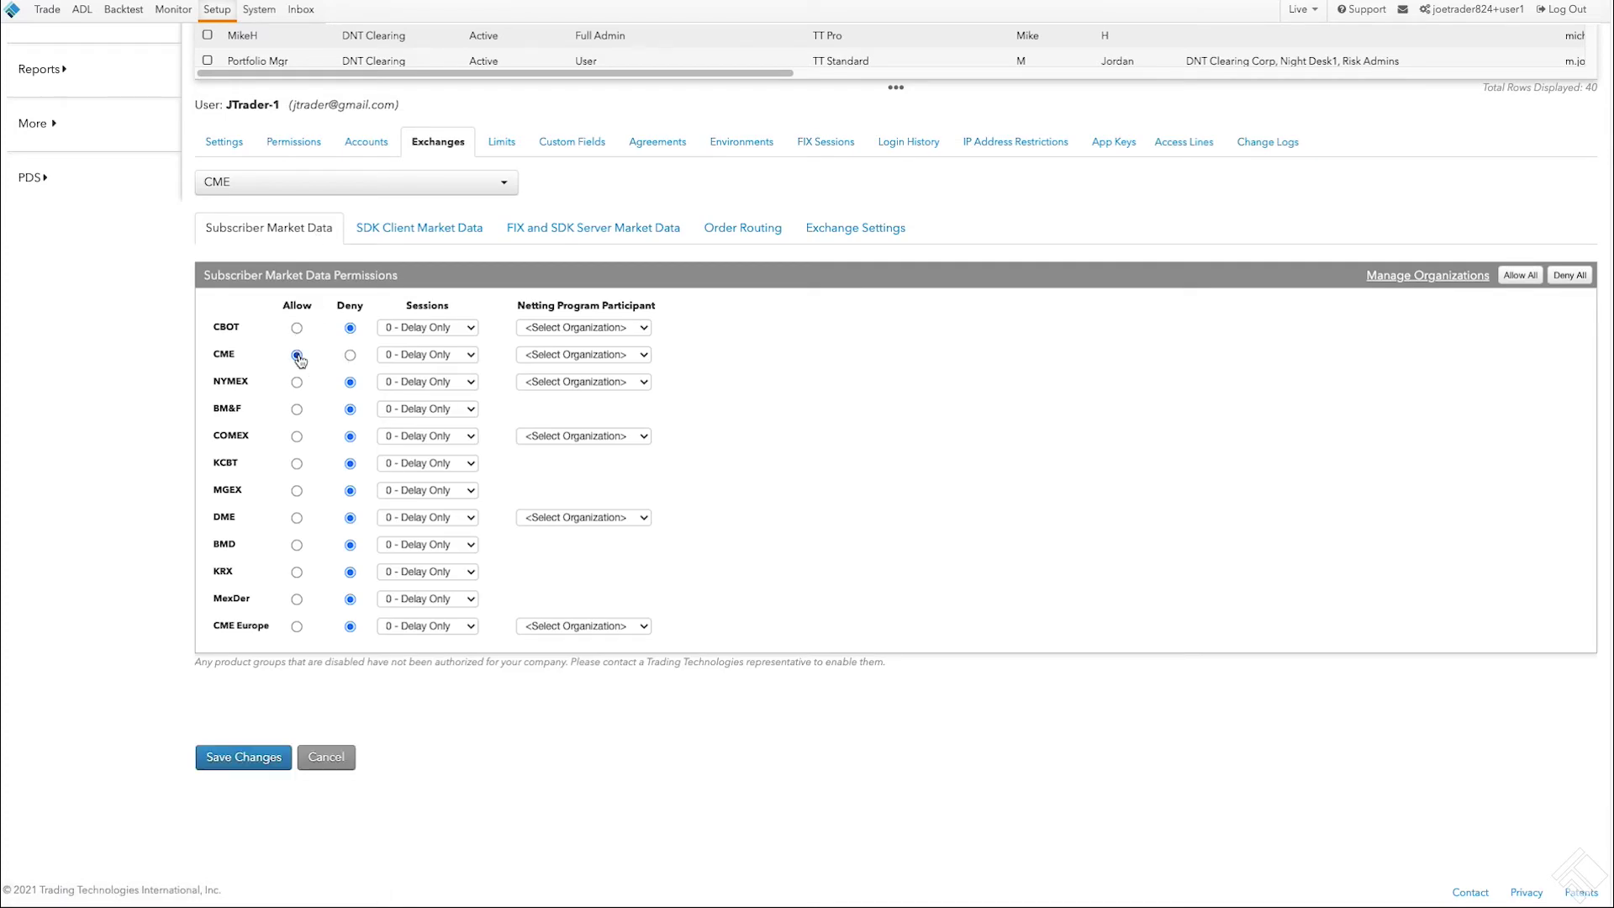
left_click(422, 355)
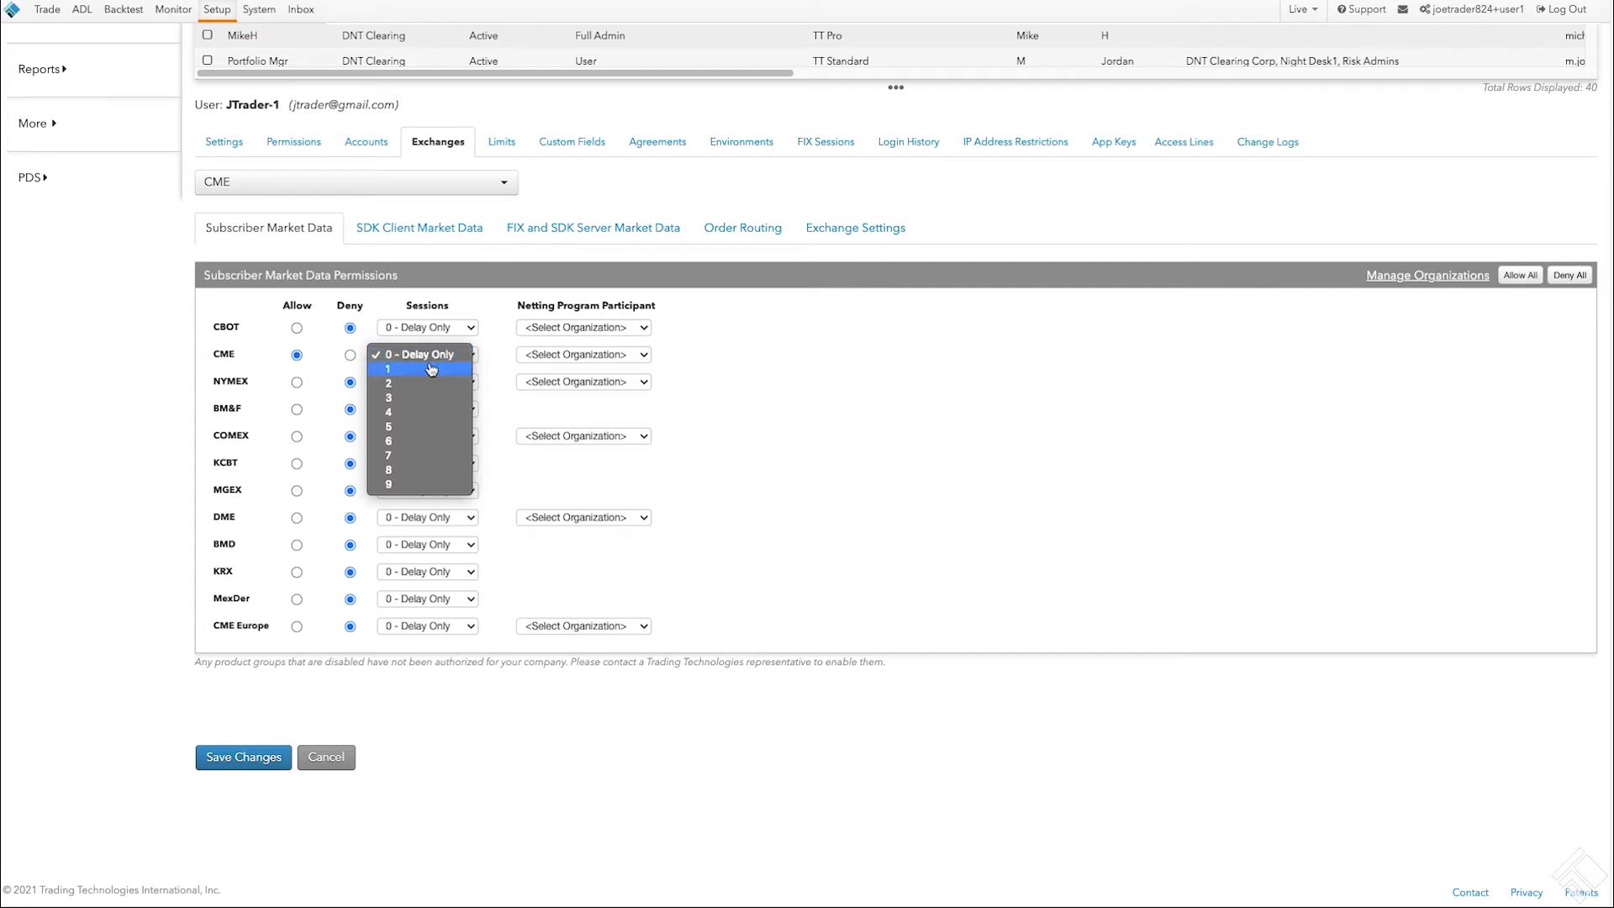
left_click(427, 369)
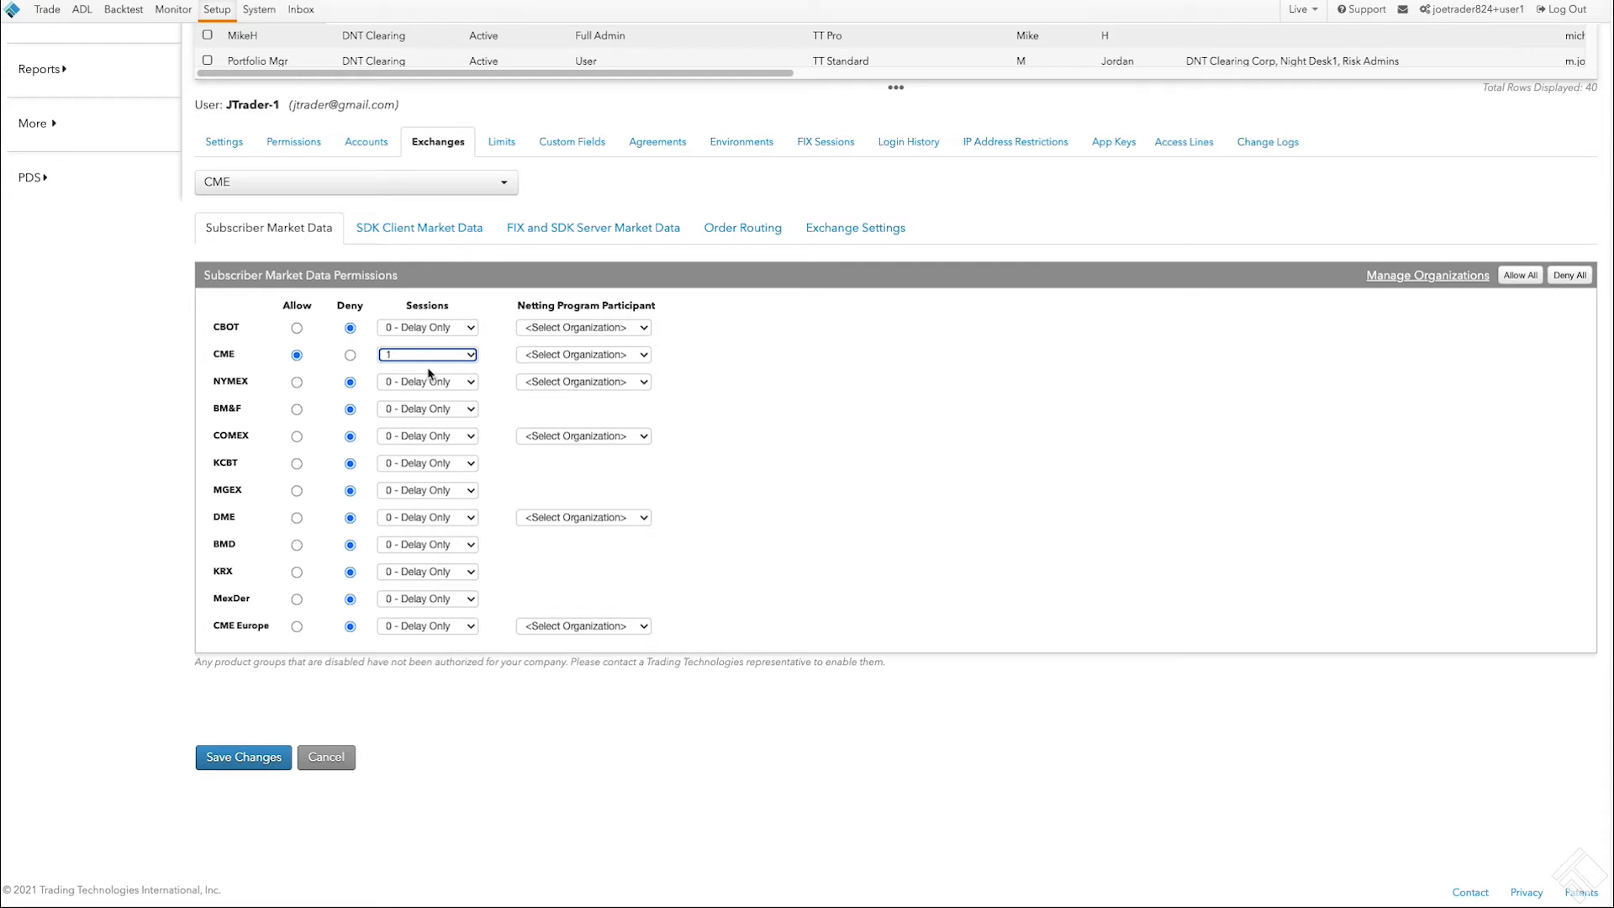
left_click(262, 760)
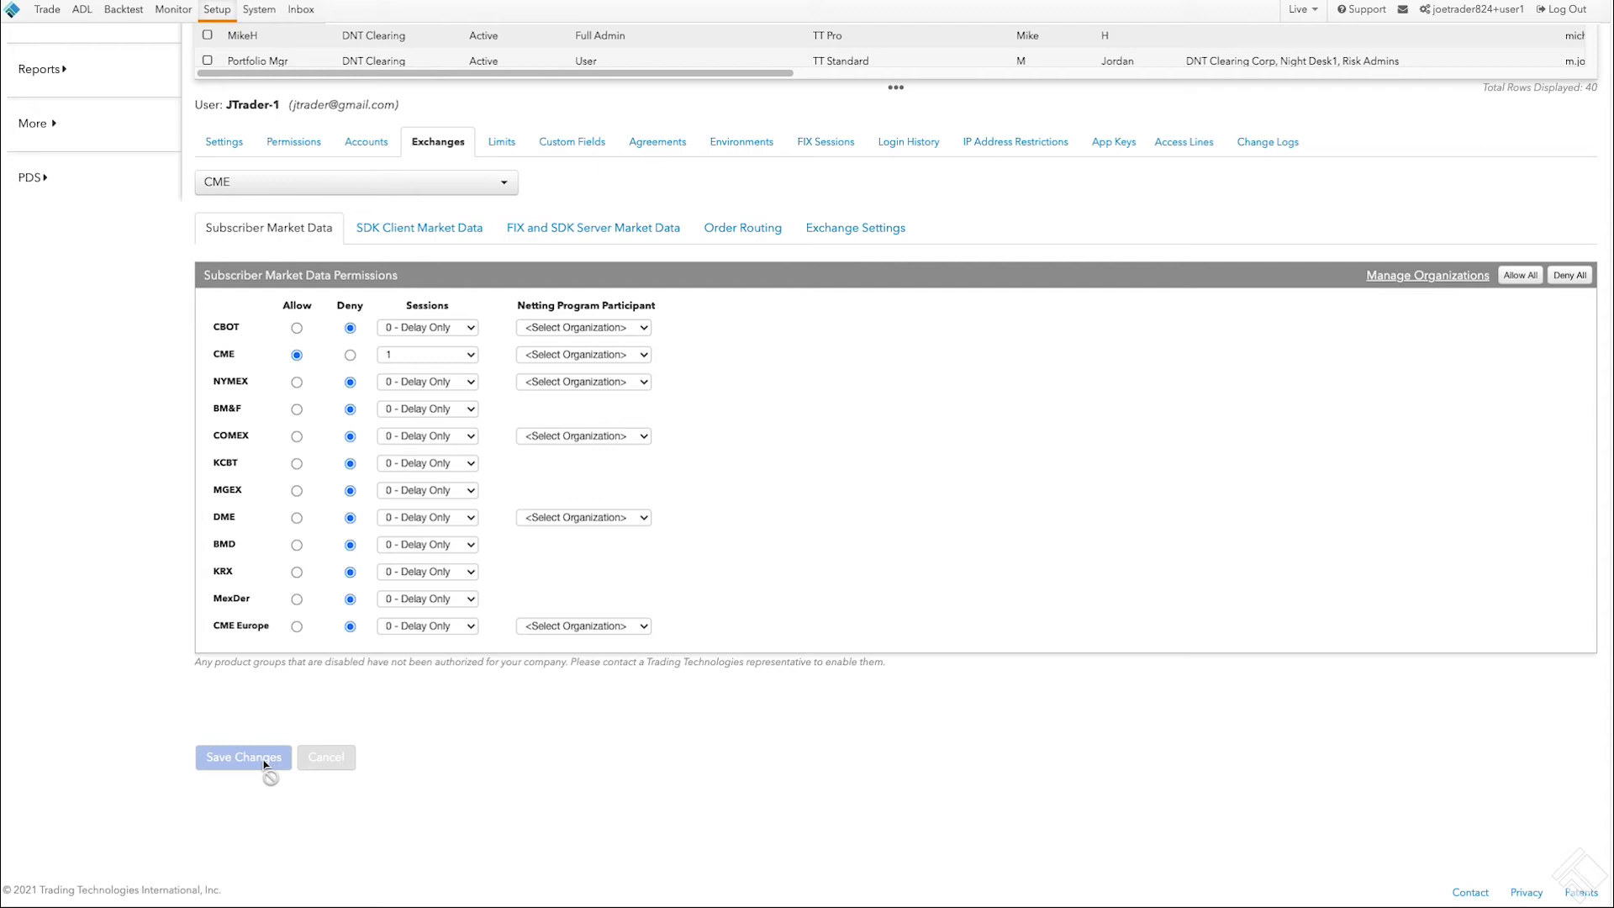
left_click(729, 227)
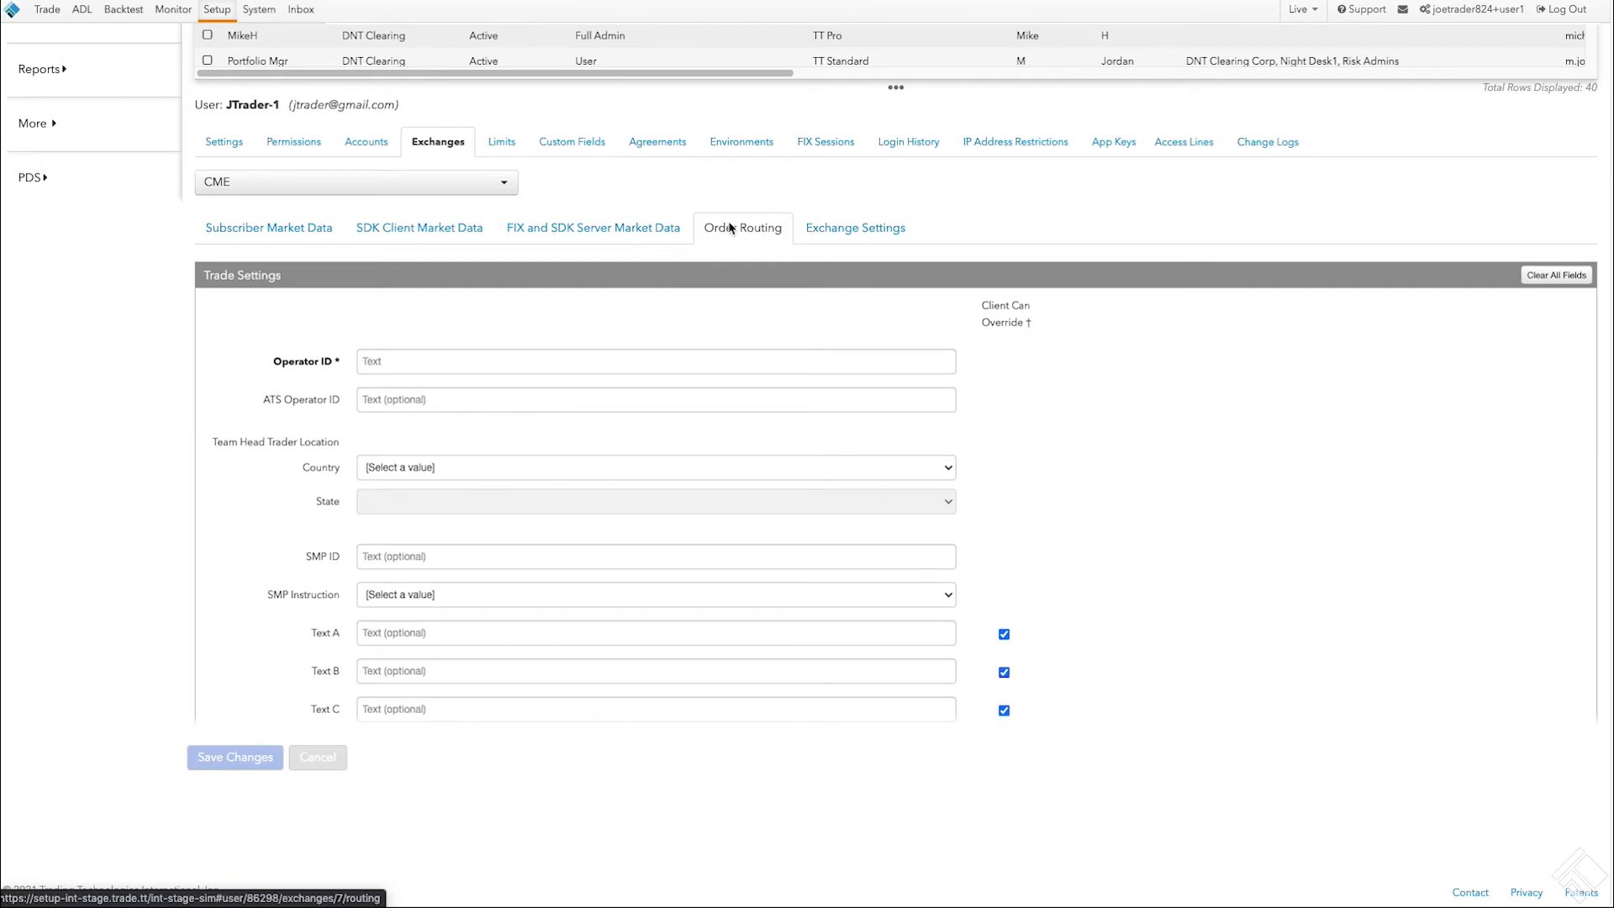
Step: Enter Operator ID 123456 for CME order routing and save it
left_click(451, 364)
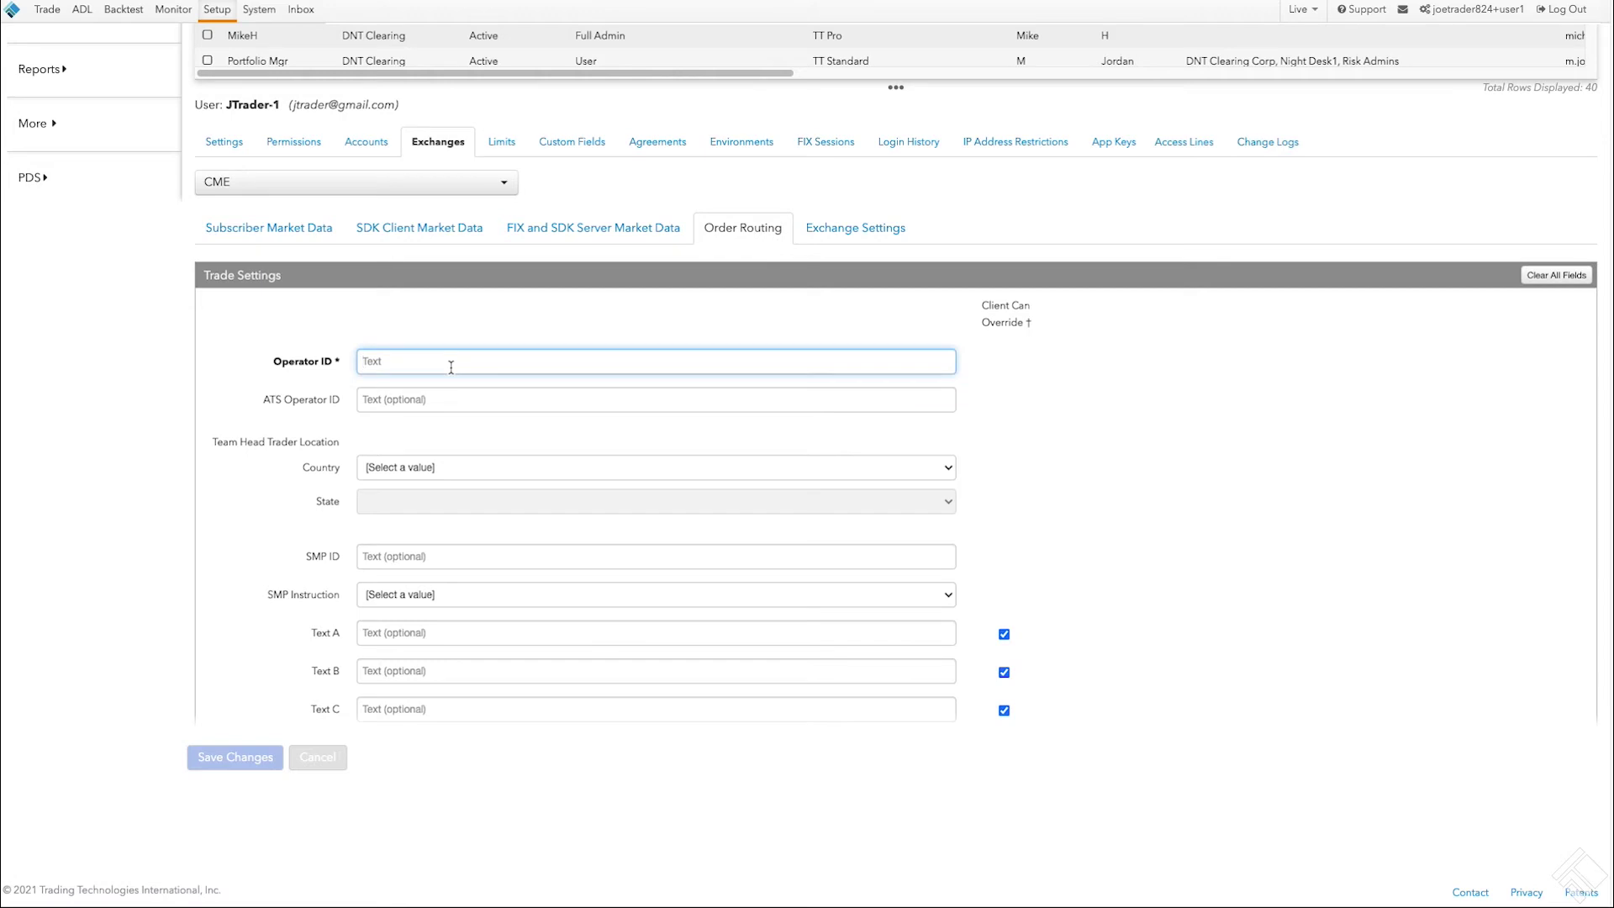
type("123456")
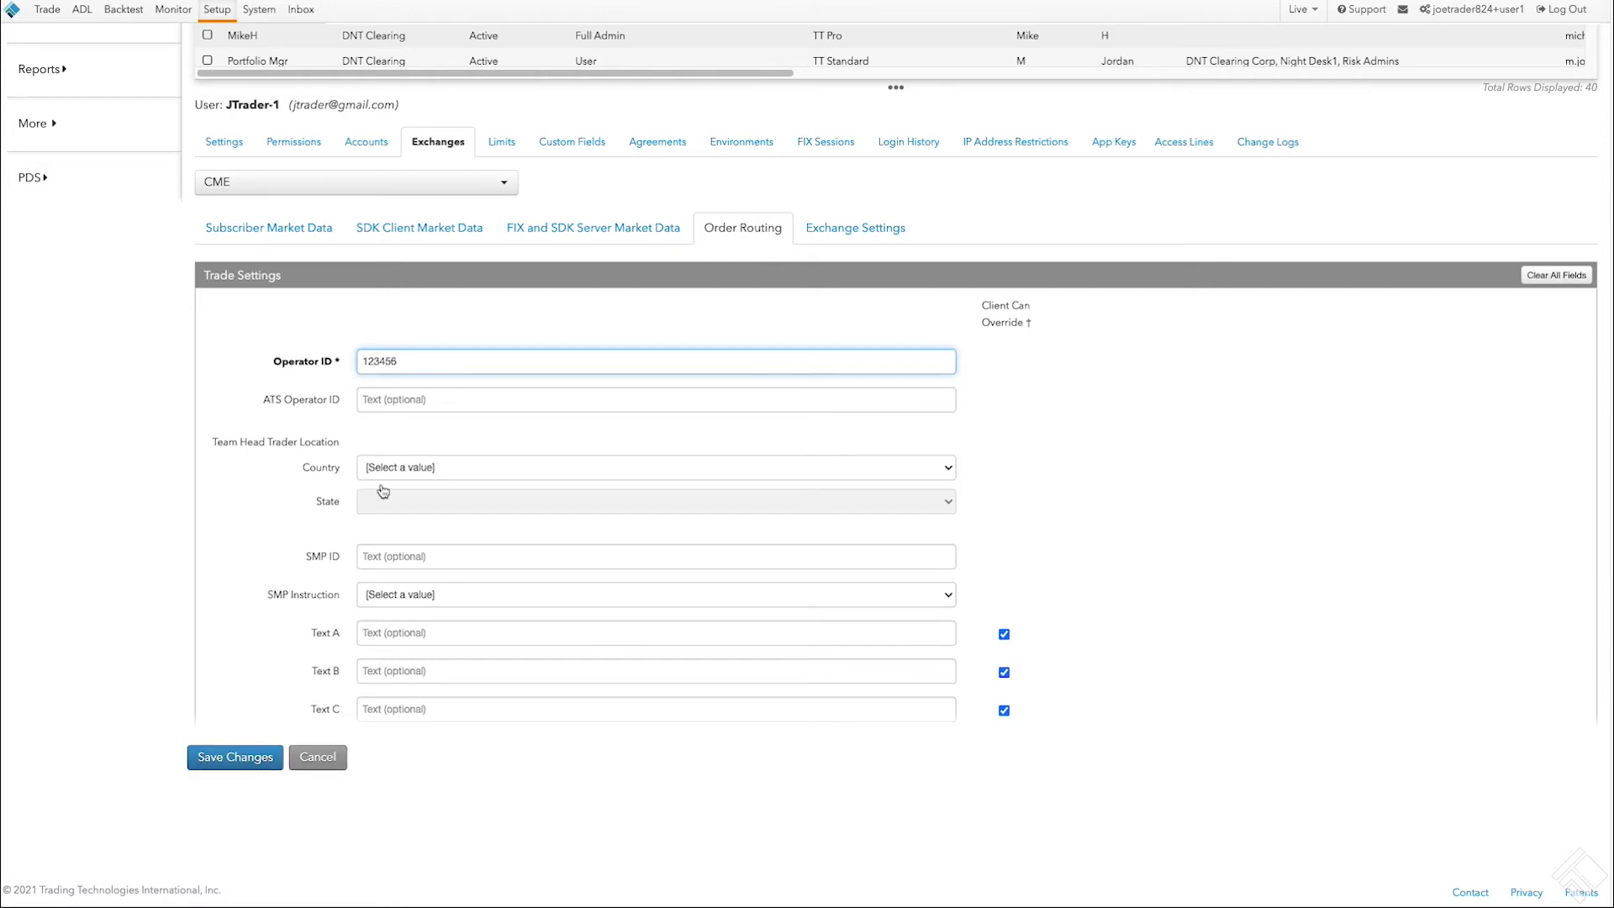
left_click(261, 757)
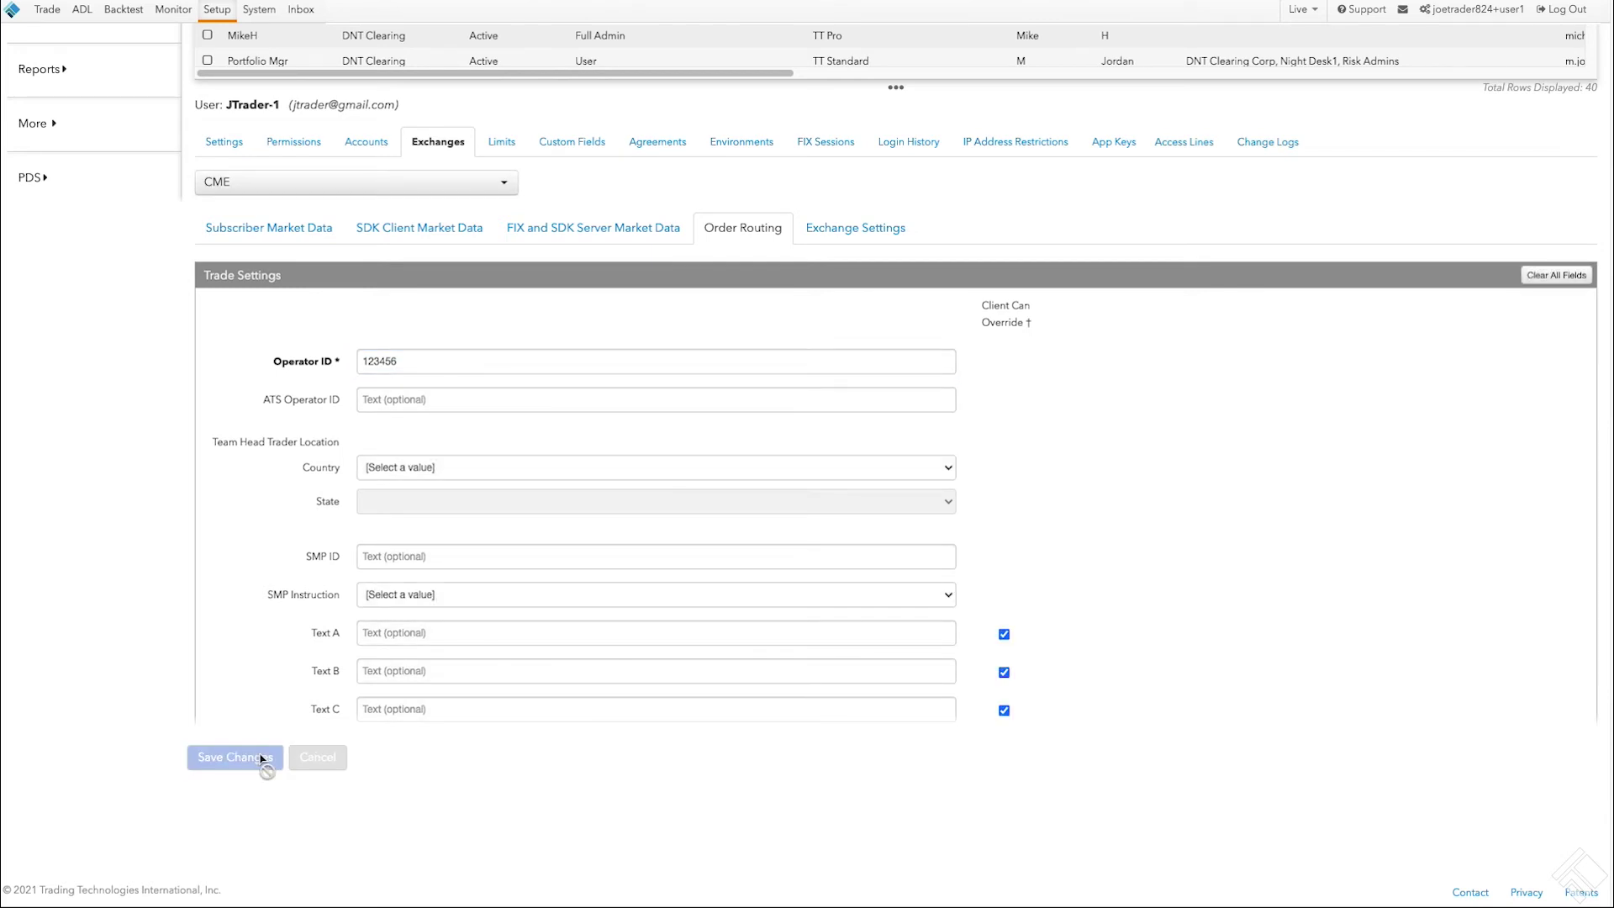
left_click(507, 141)
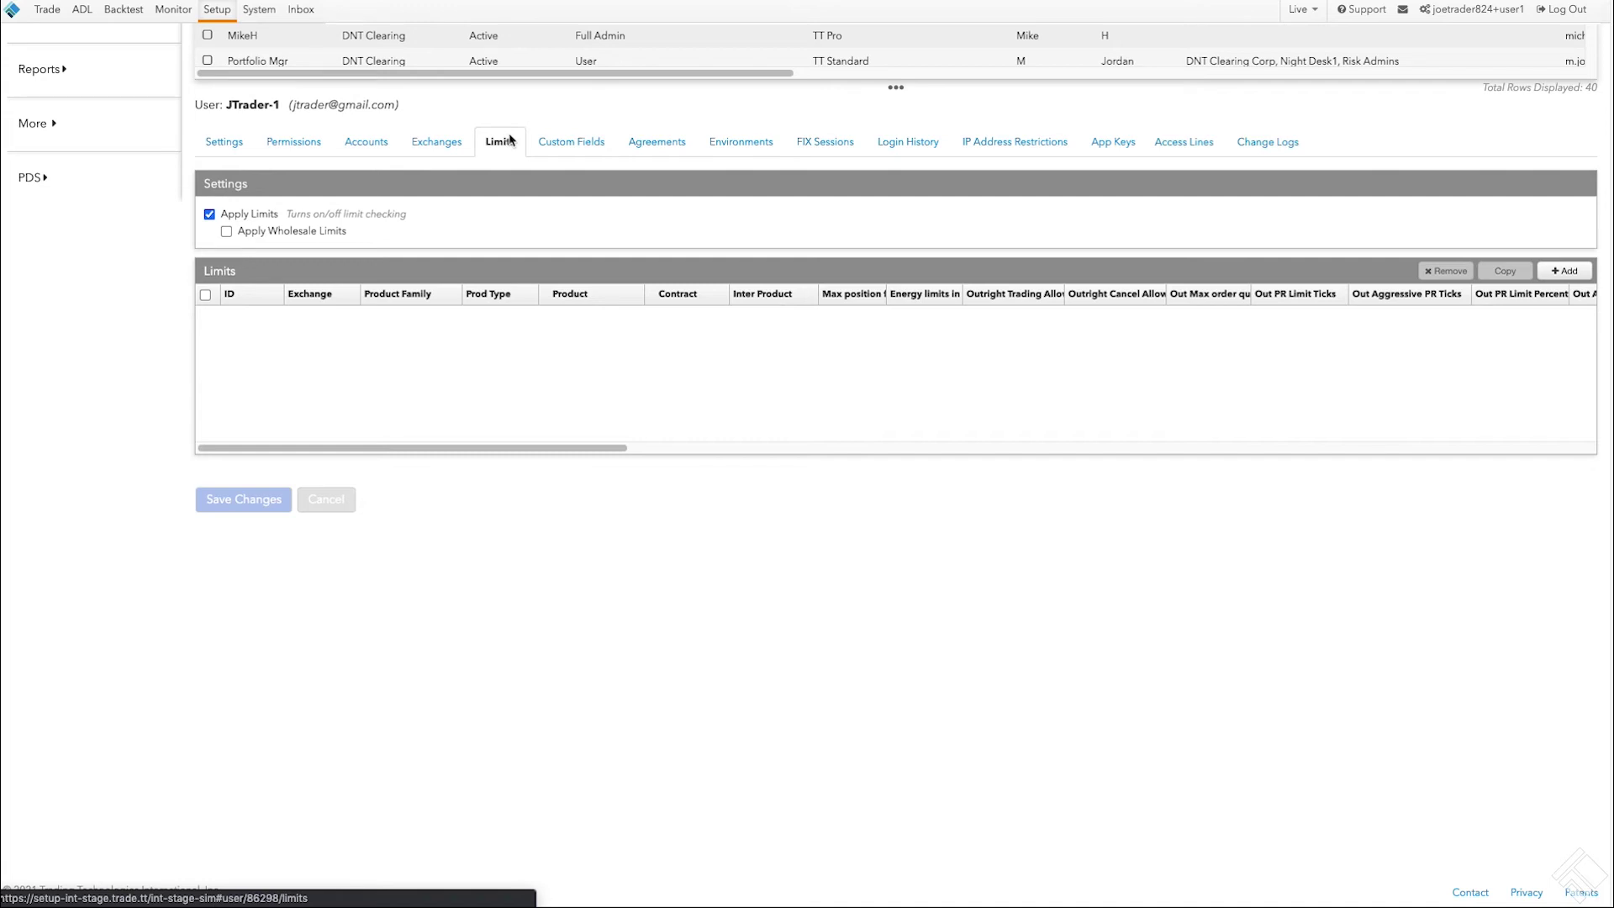
Step: Uncheck Apply Limits, save, and review the user's agreements
left_click(244, 214)
left_click(254, 506)
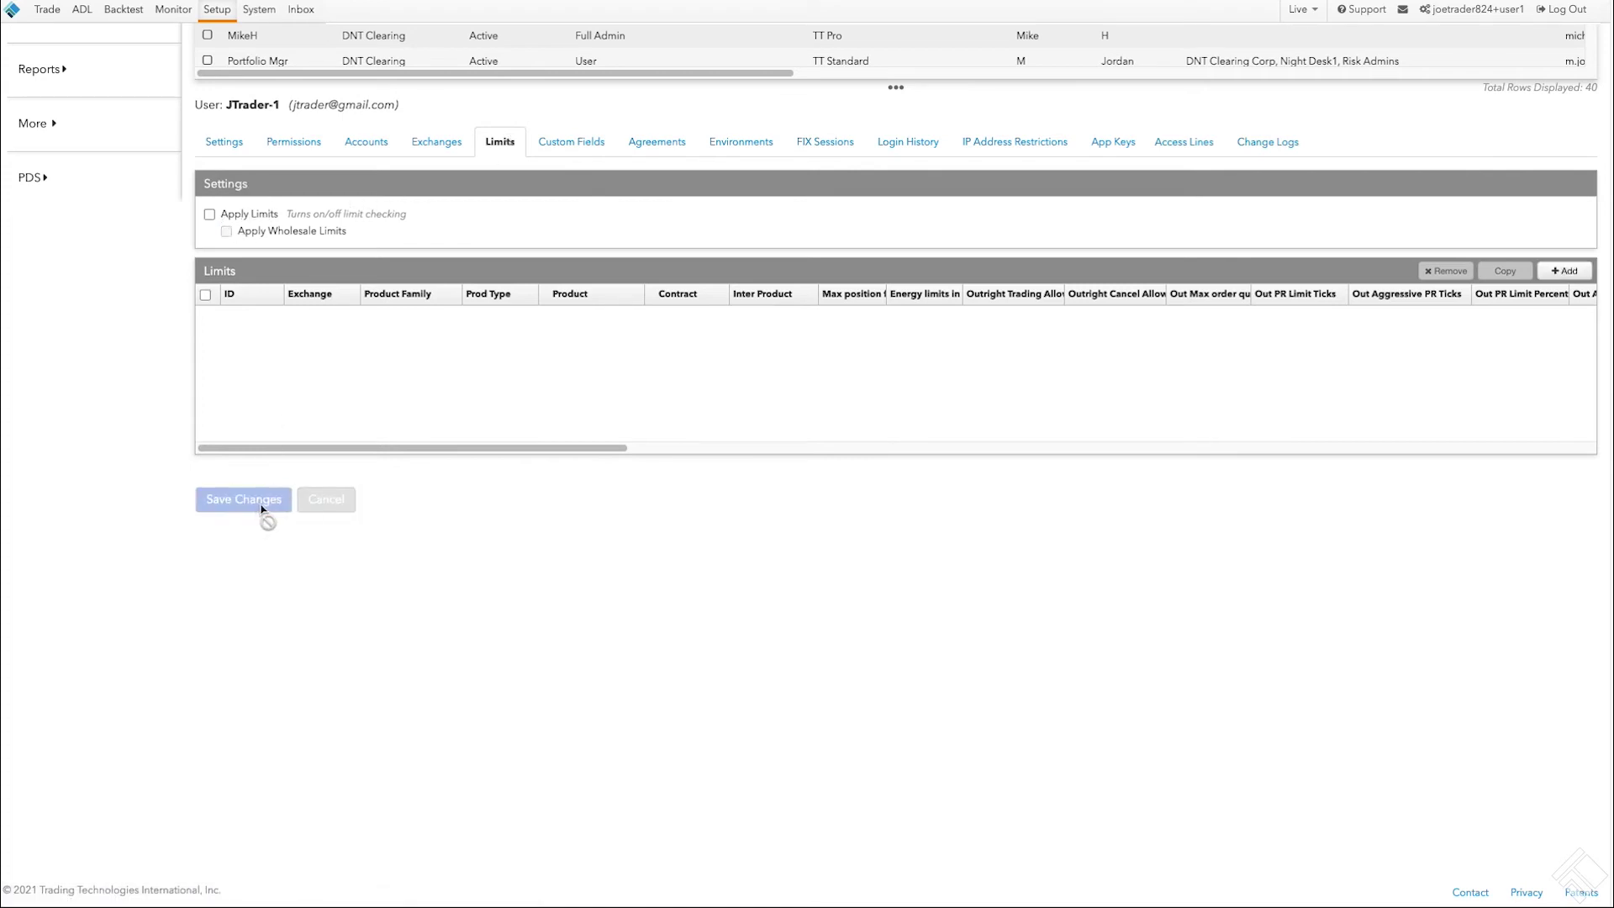
left_click(658, 143)
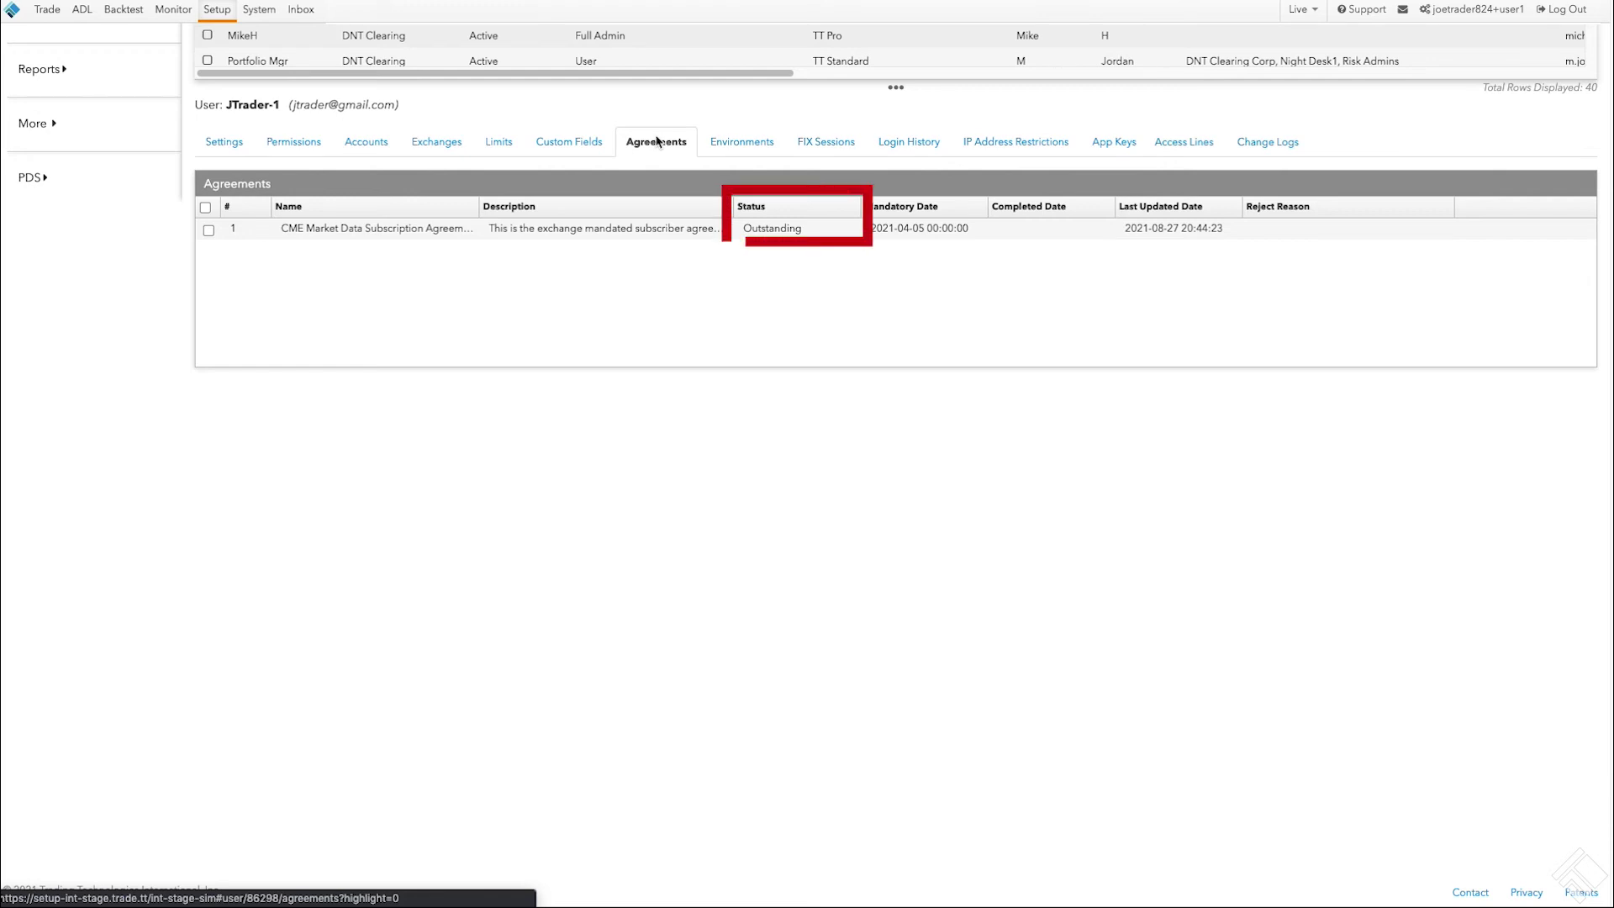
left_click(728, 141)
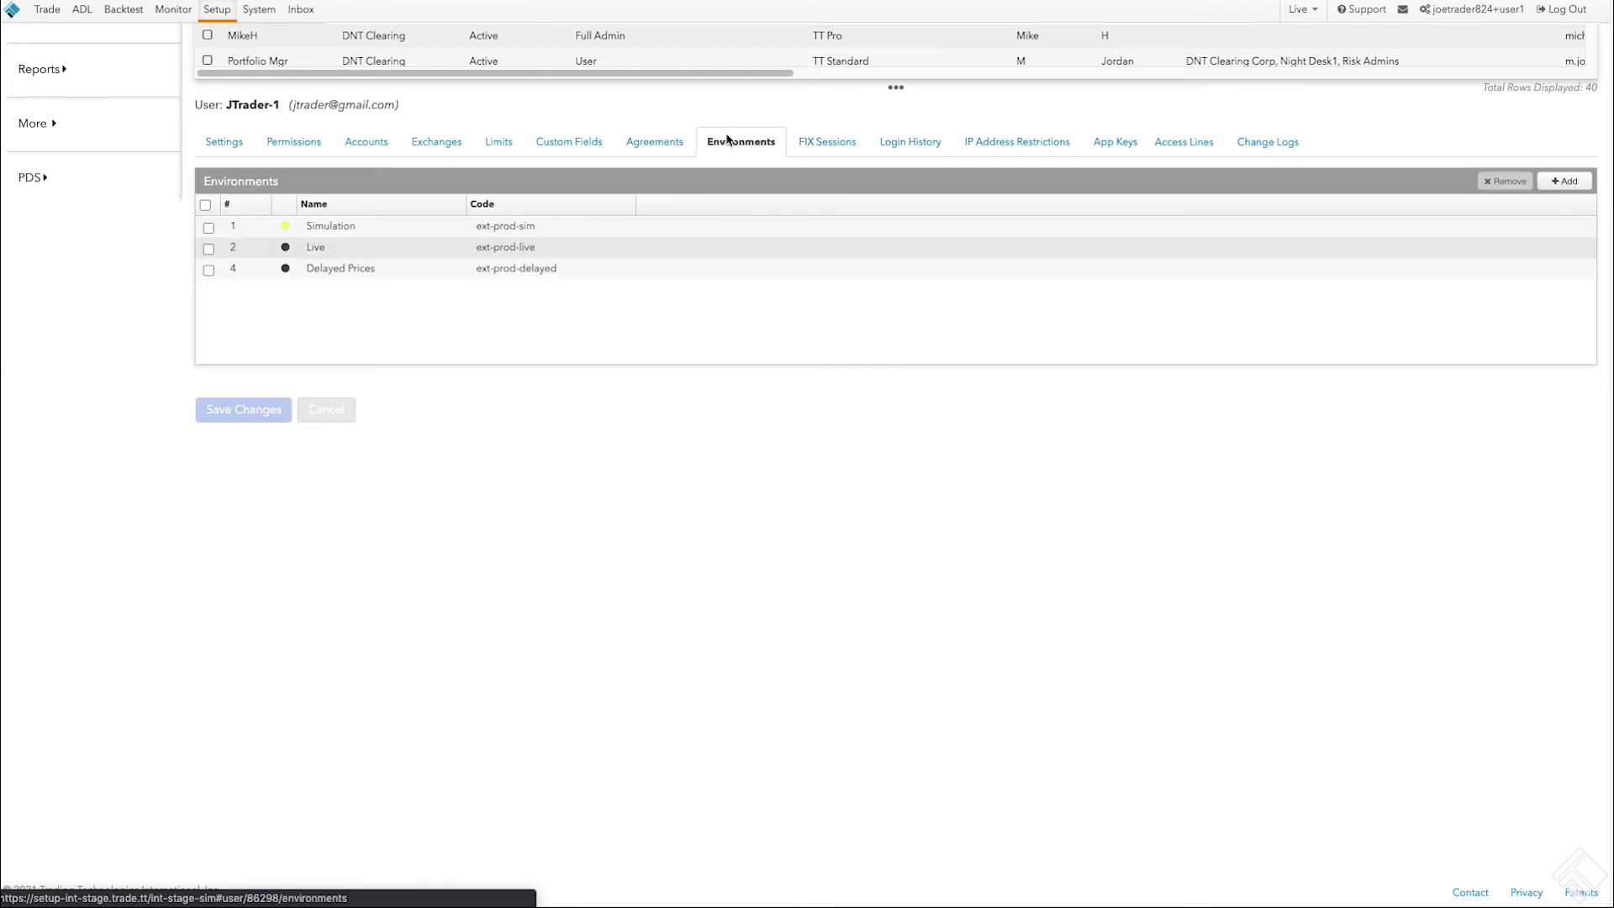
Step: Review the user's FIX sessions, login history, IP restrictions, app keys, access lines and change logs
left_click(838, 137)
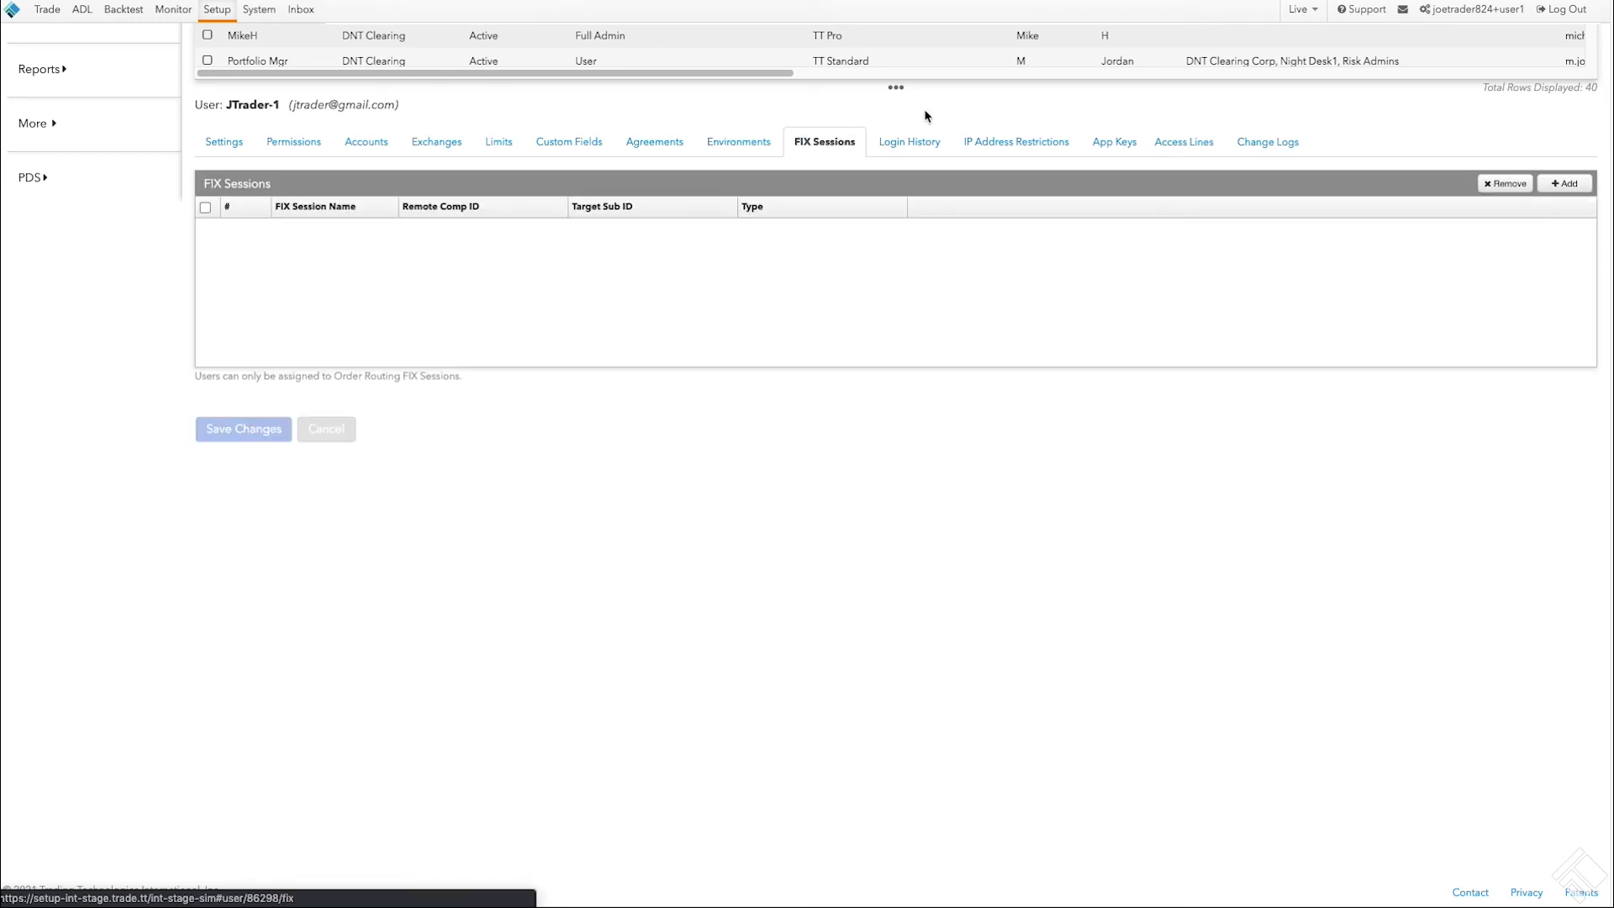
left_click(927, 145)
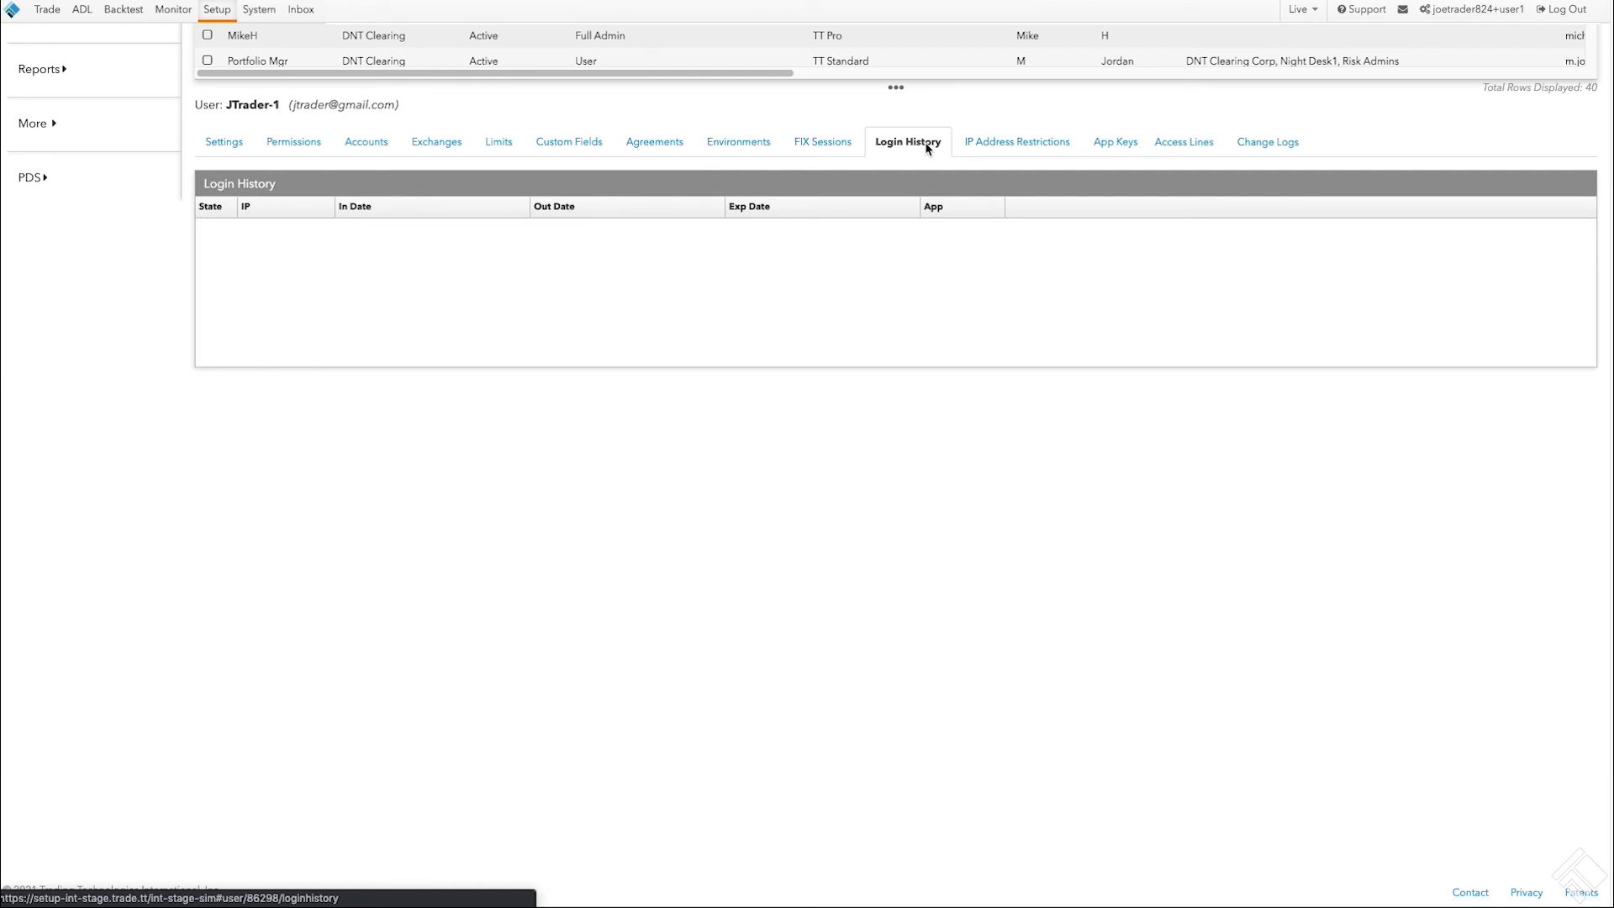
left_click(1019, 140)
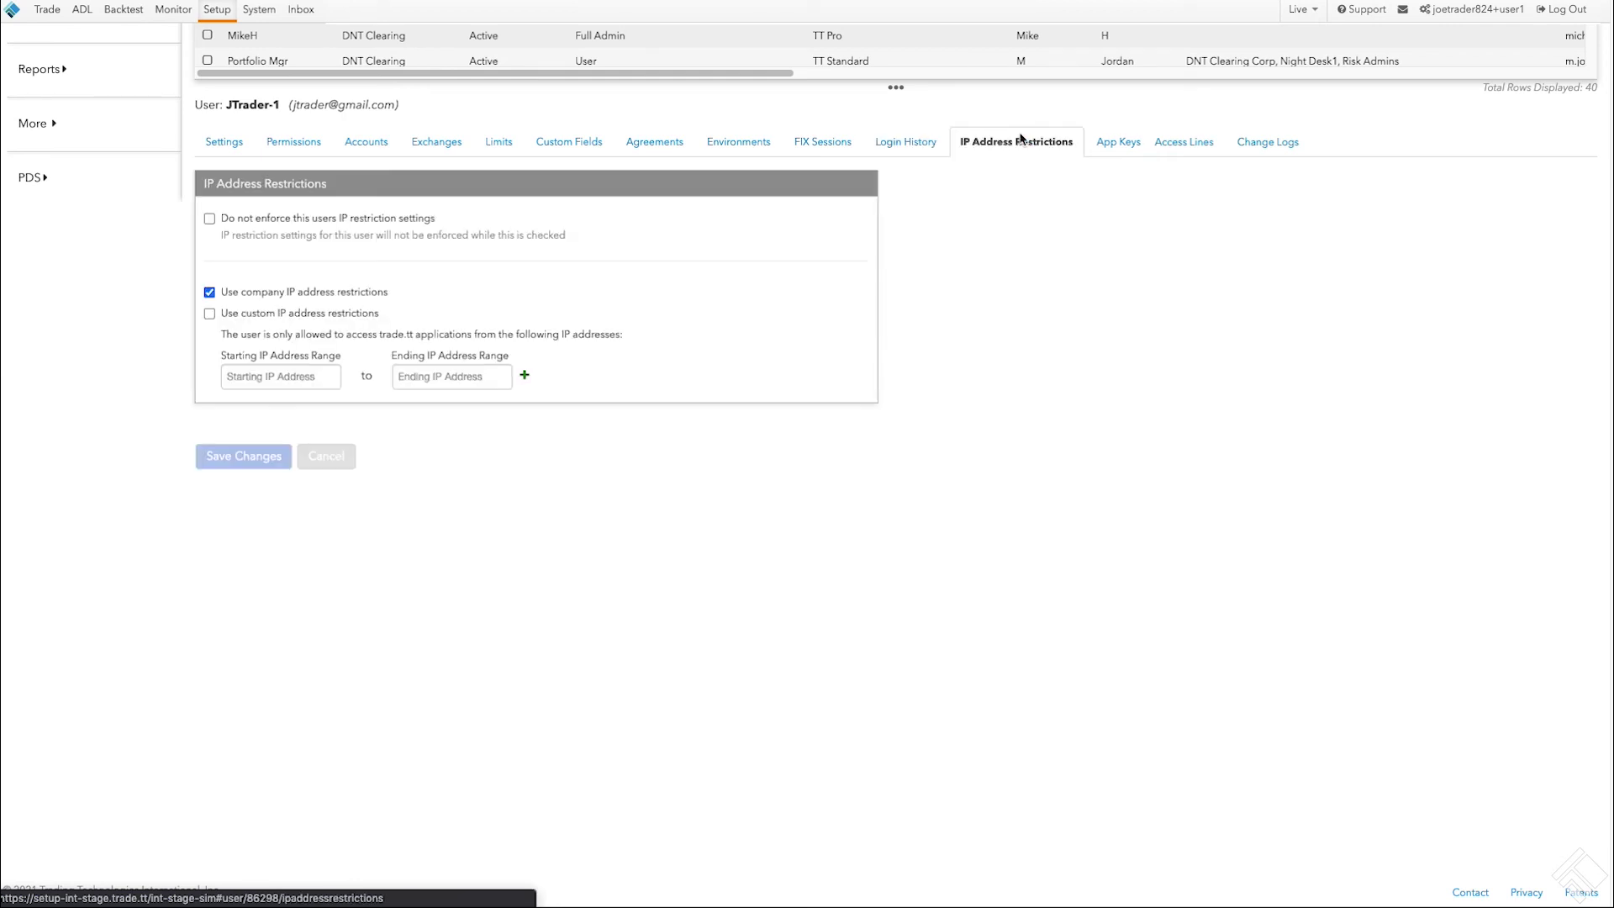
left_click(1127, 139)
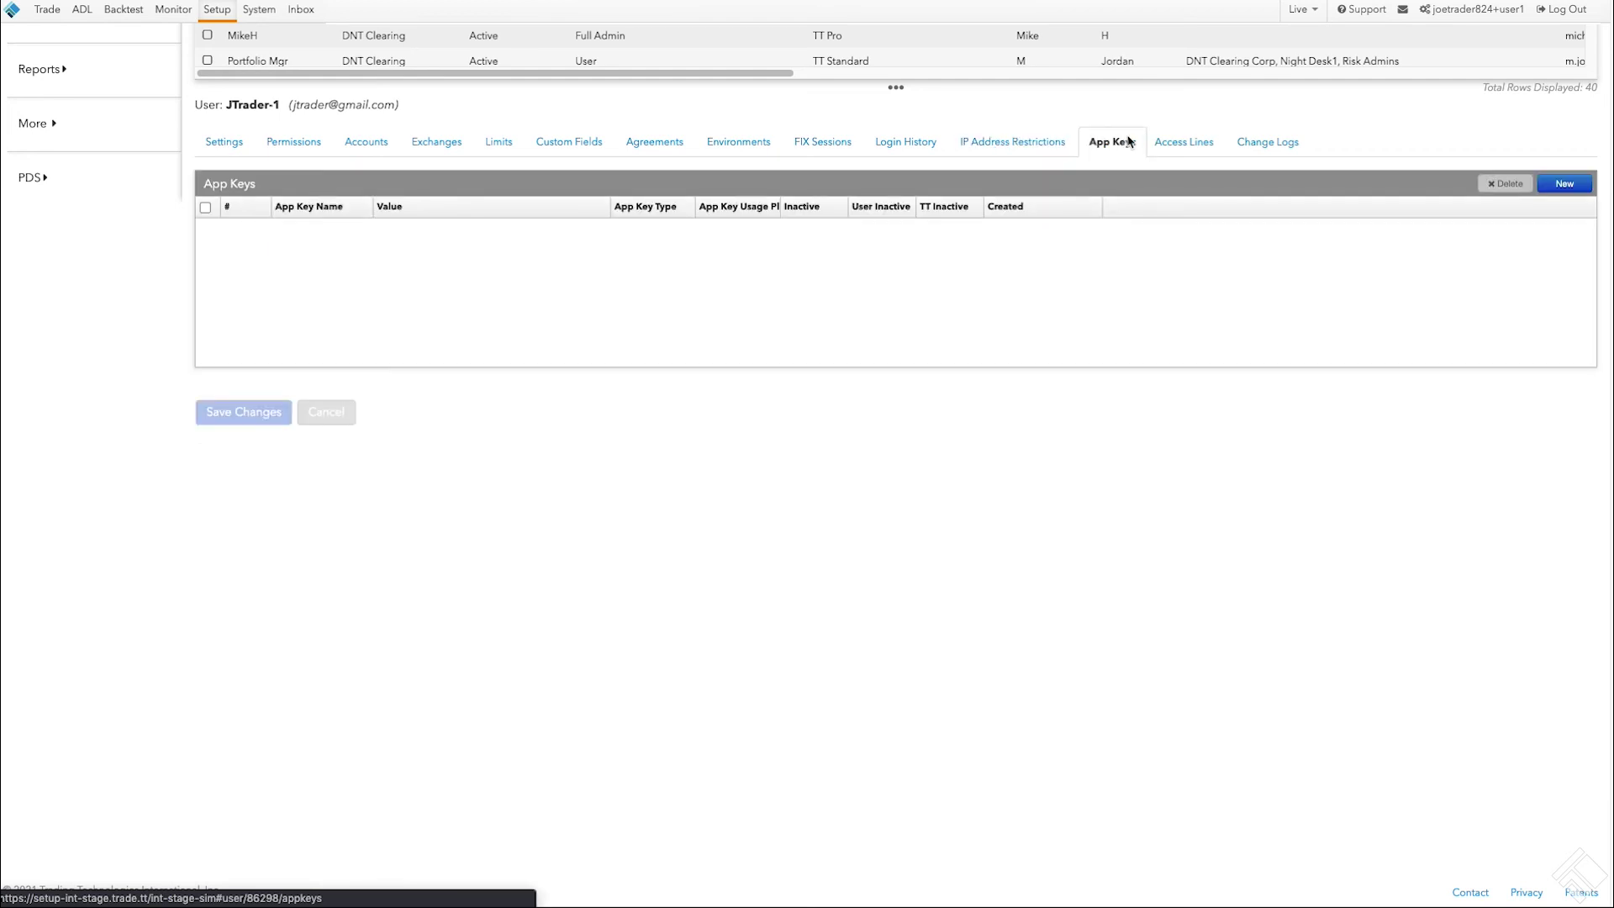
left_click(1199, 143)
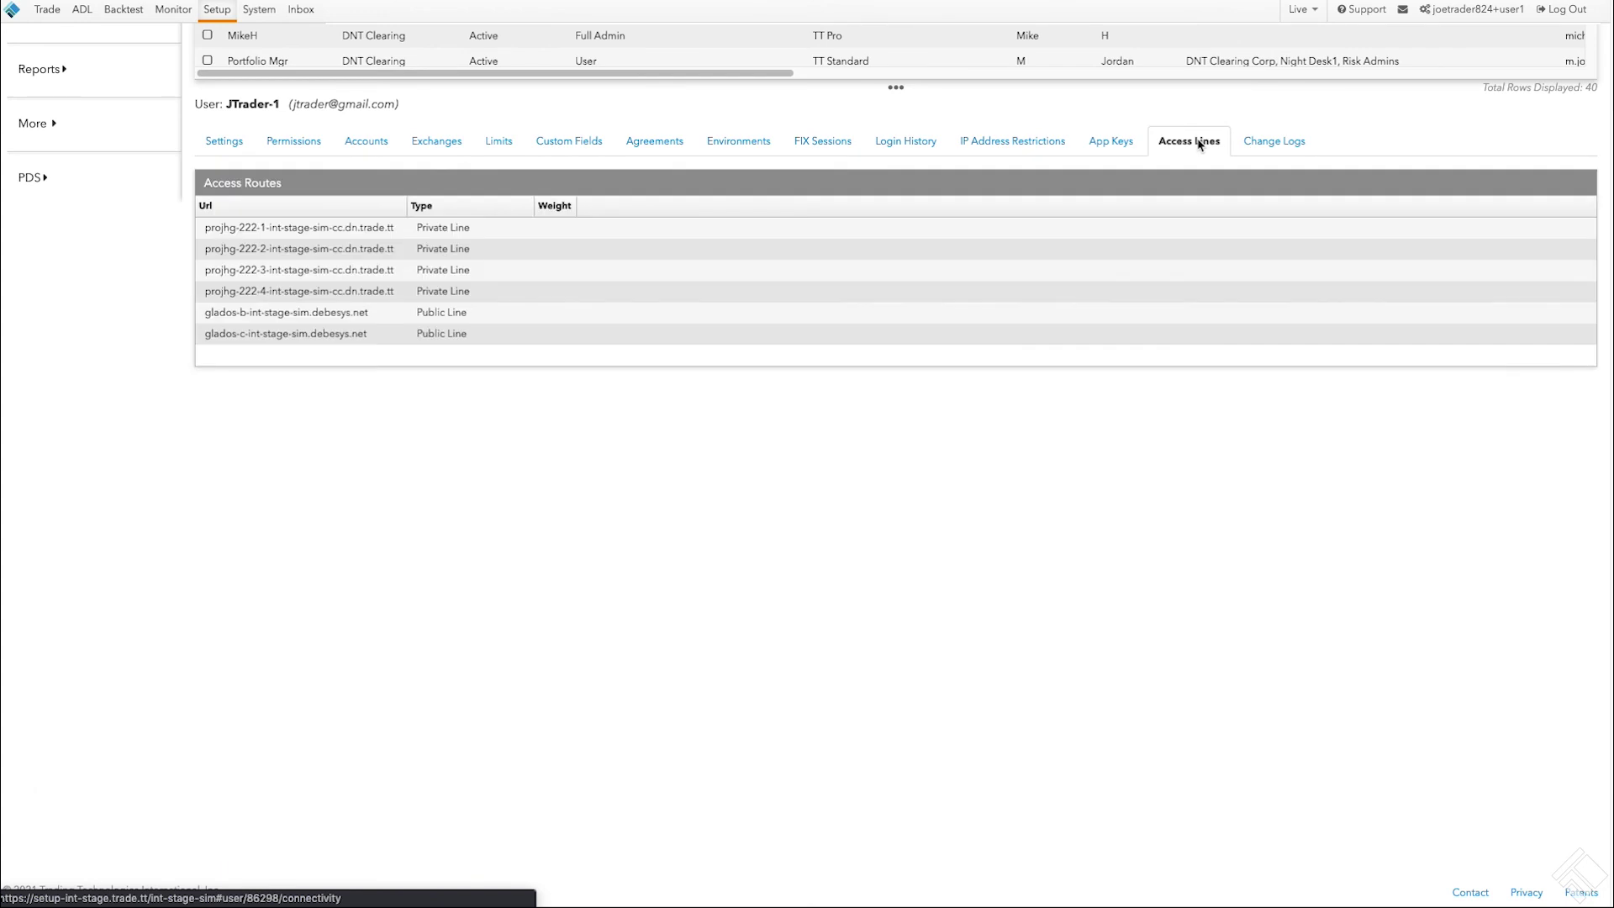
left_click(1276, 144)
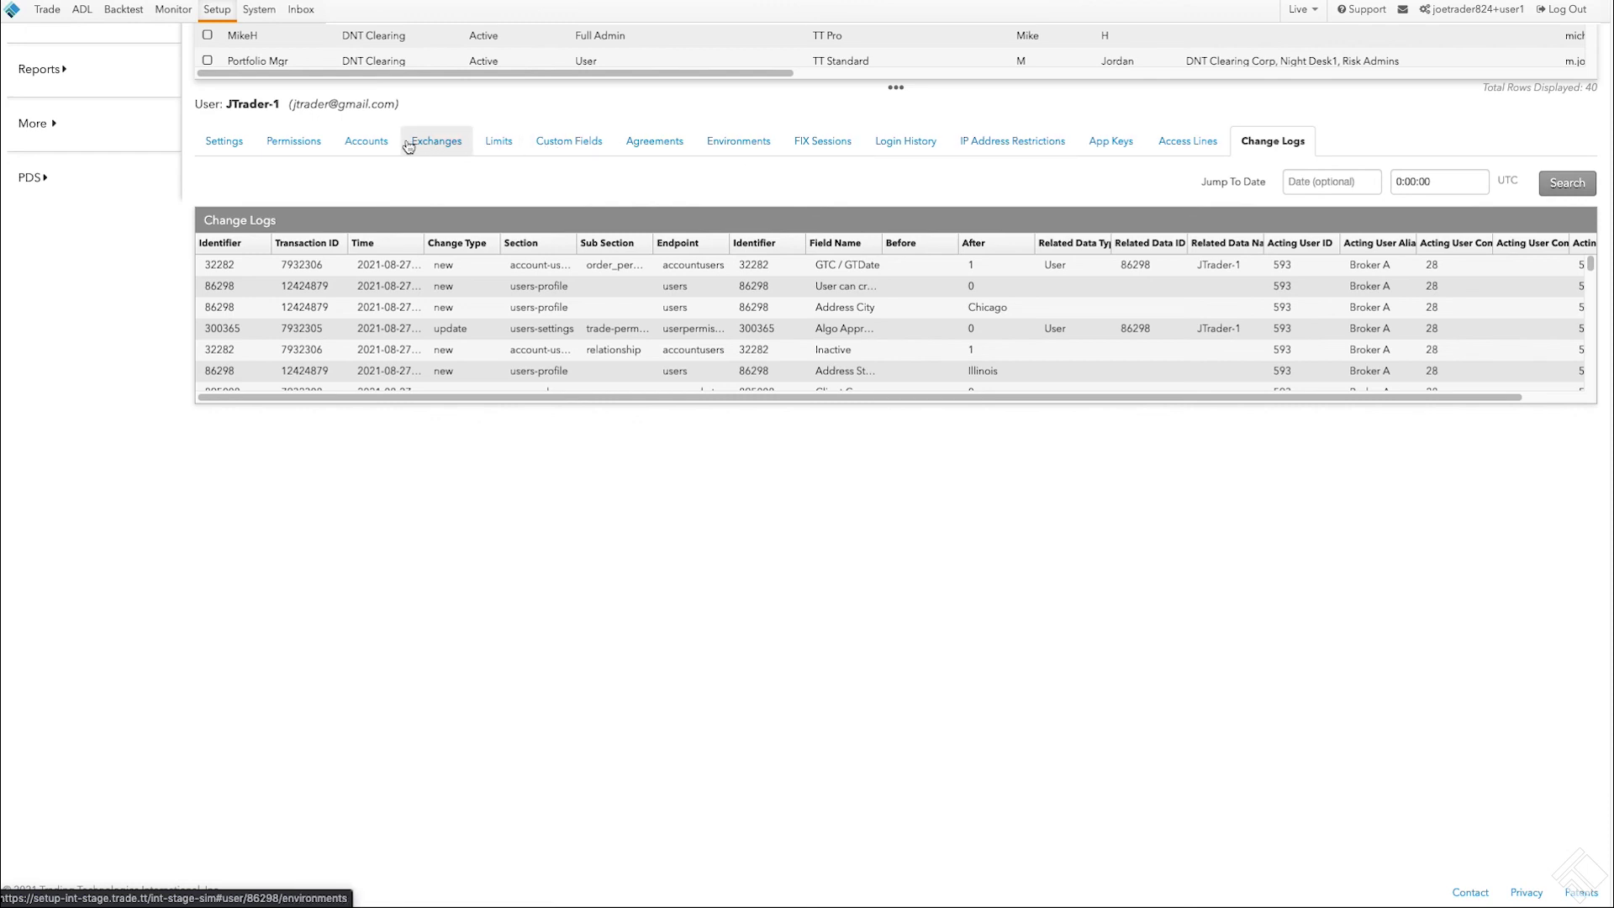
Step: From the user's Settings page, send the invitation and resend it so the status reads Sent
left_click(240, 144)
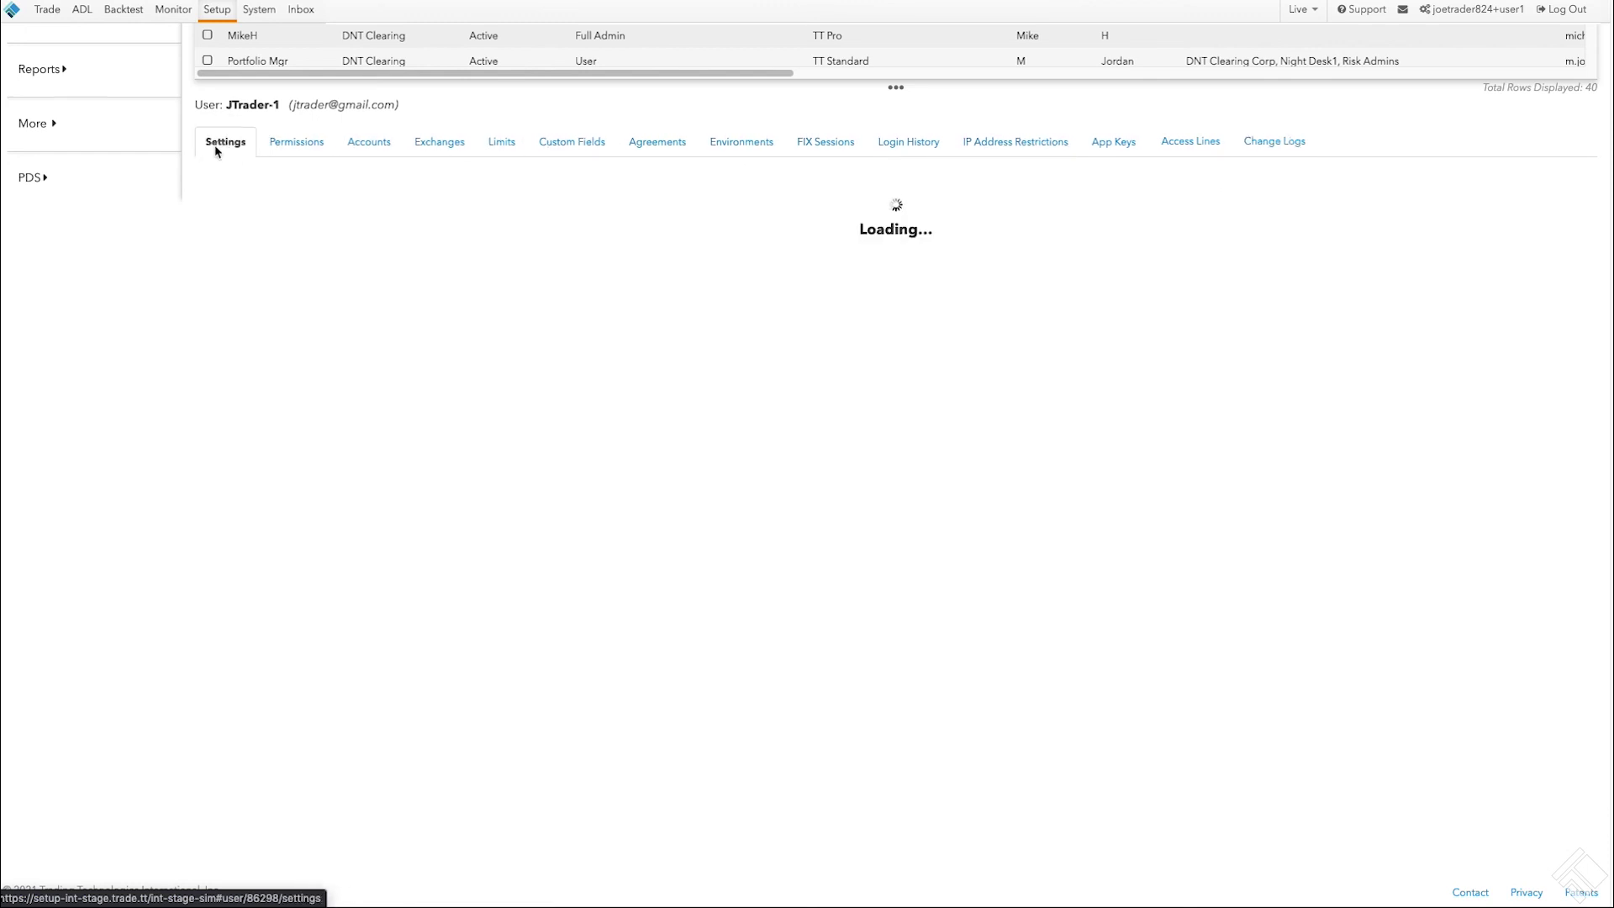
left_click(1485, 218)
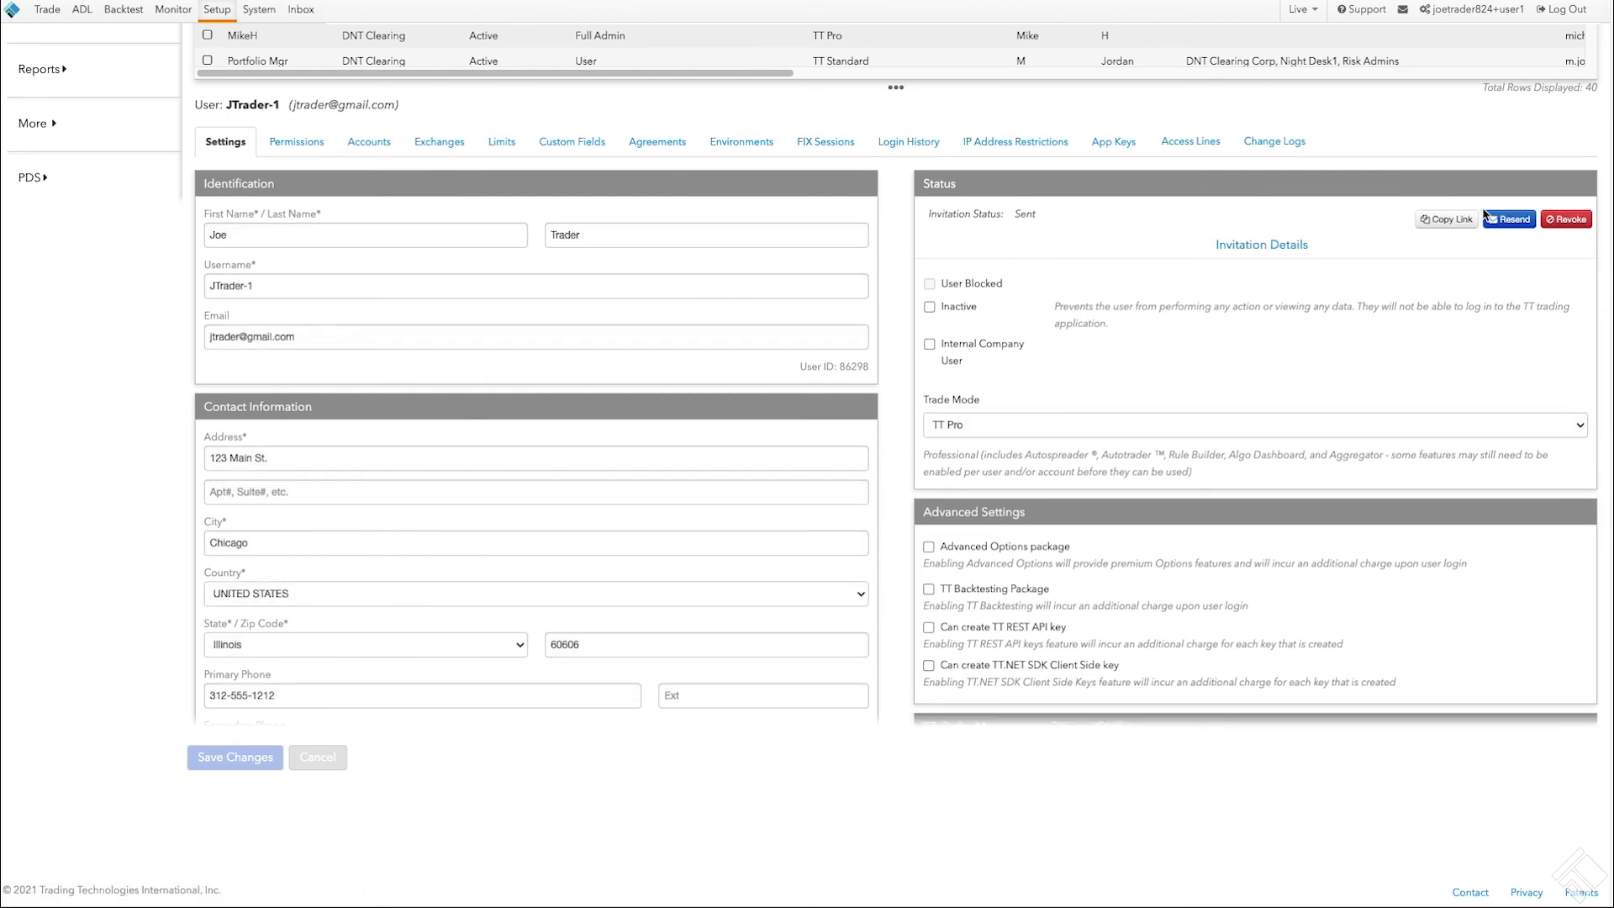
left_click(1485, 217)
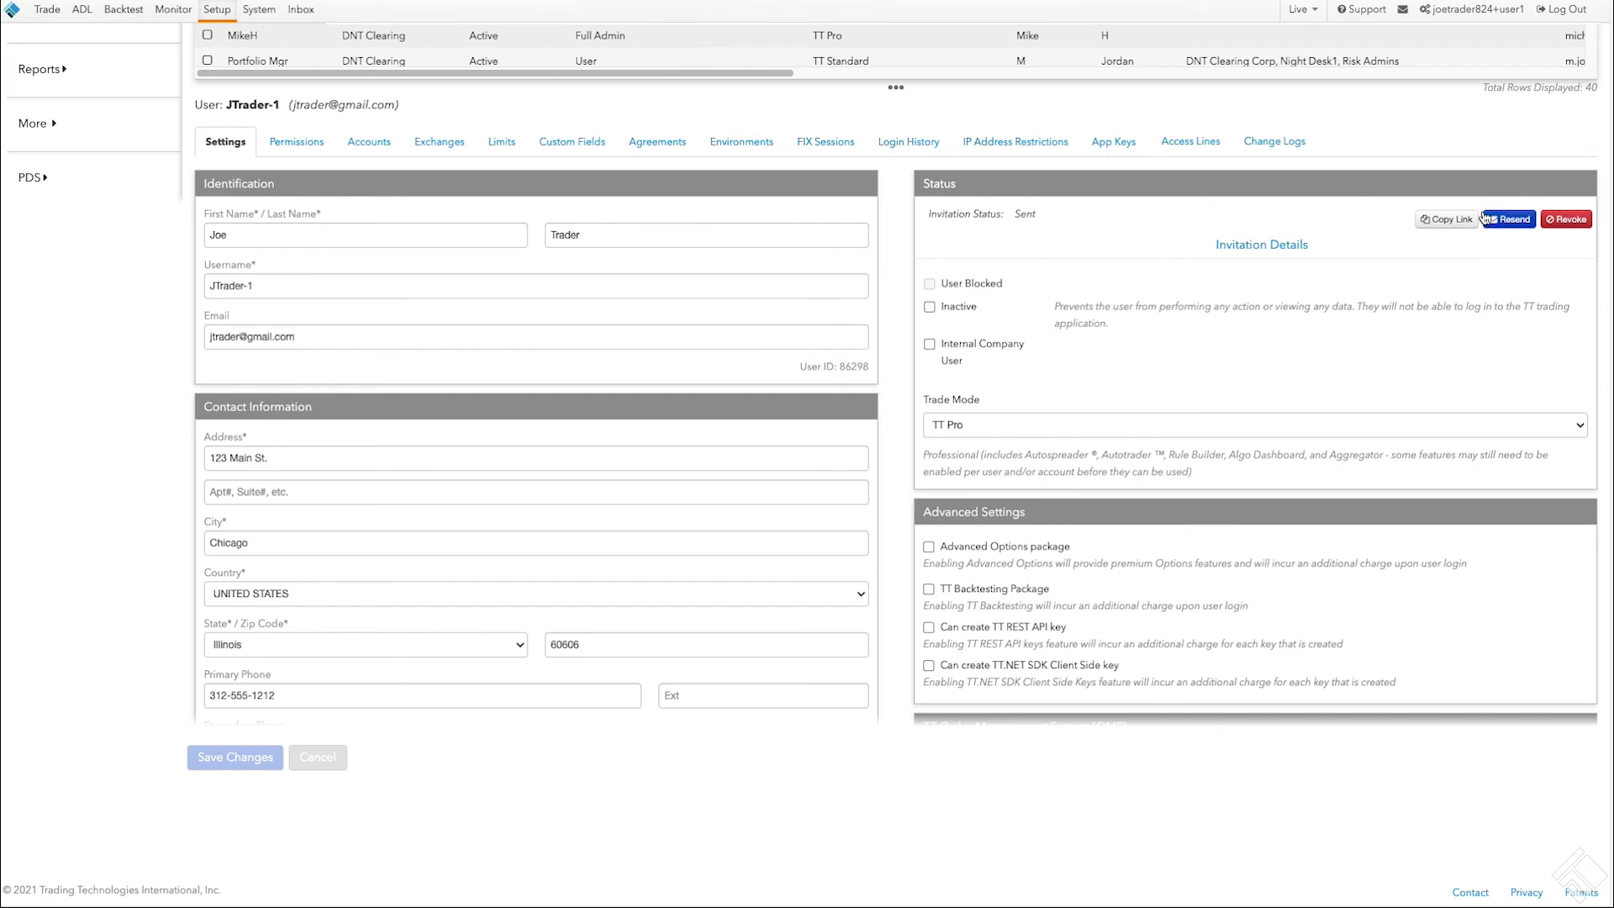